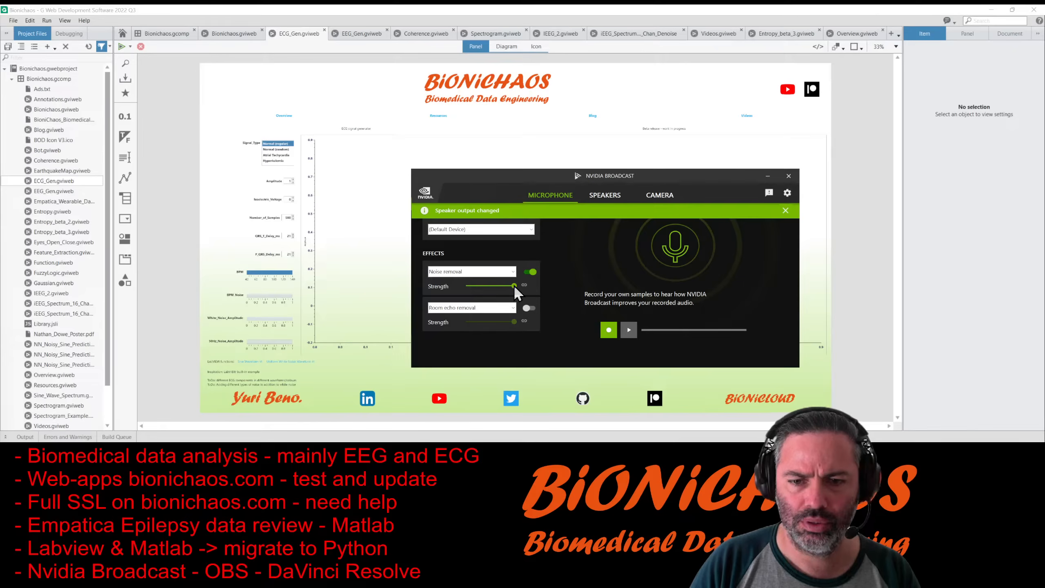
Toggle the microphone's noise removal off and on repeatedly, leaving it enabled, and move the NVIDIA Broadcast window out of the way.
click(534, 273)
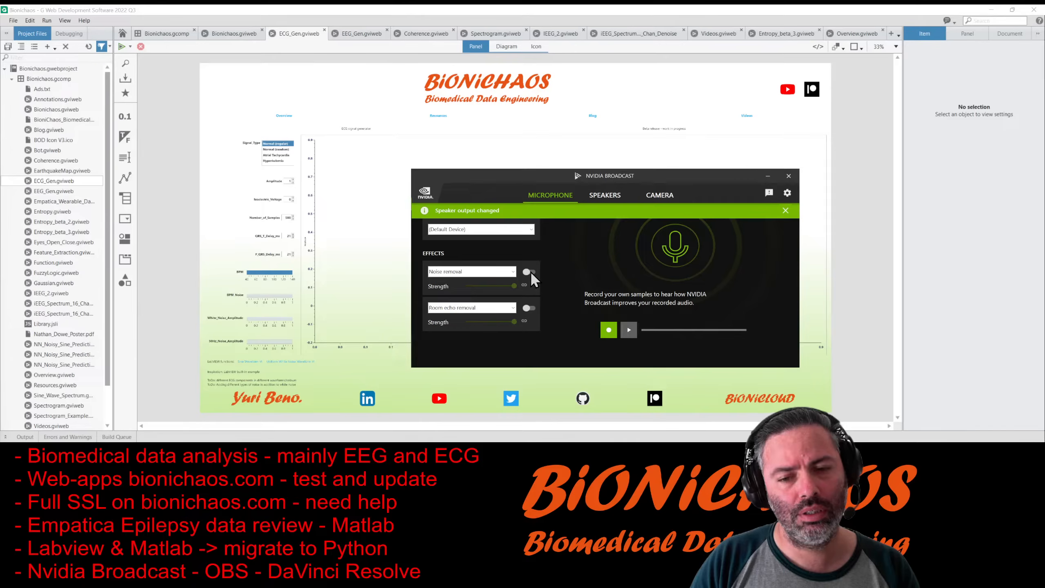
click(529, 272)
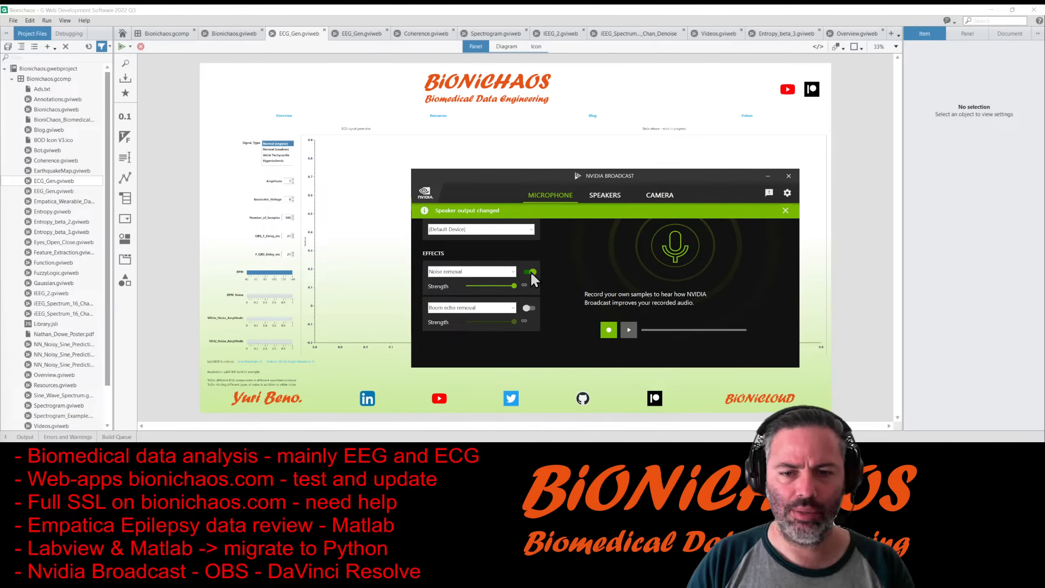
click(530, 272)
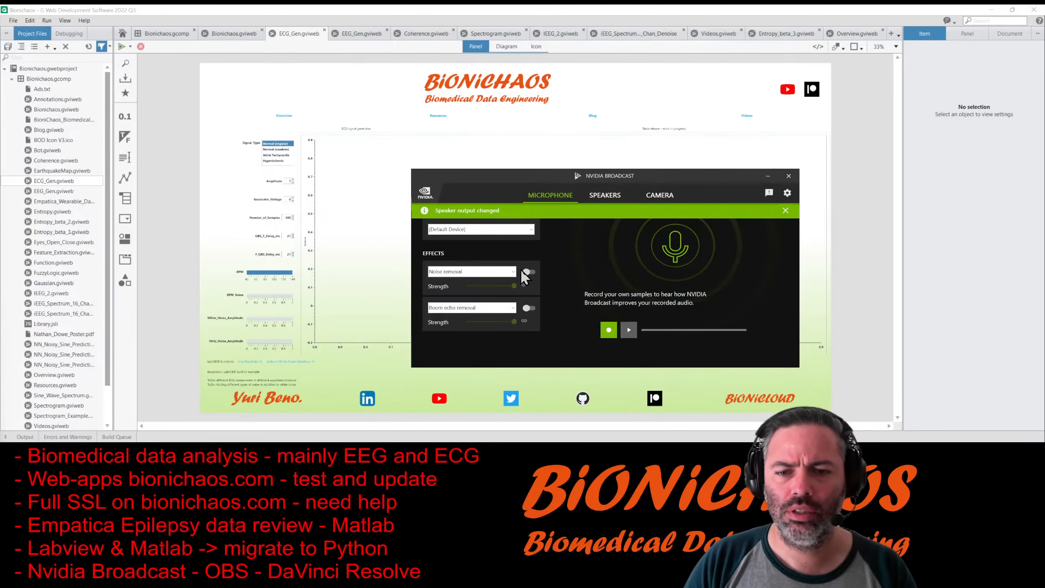
click(528, 271)
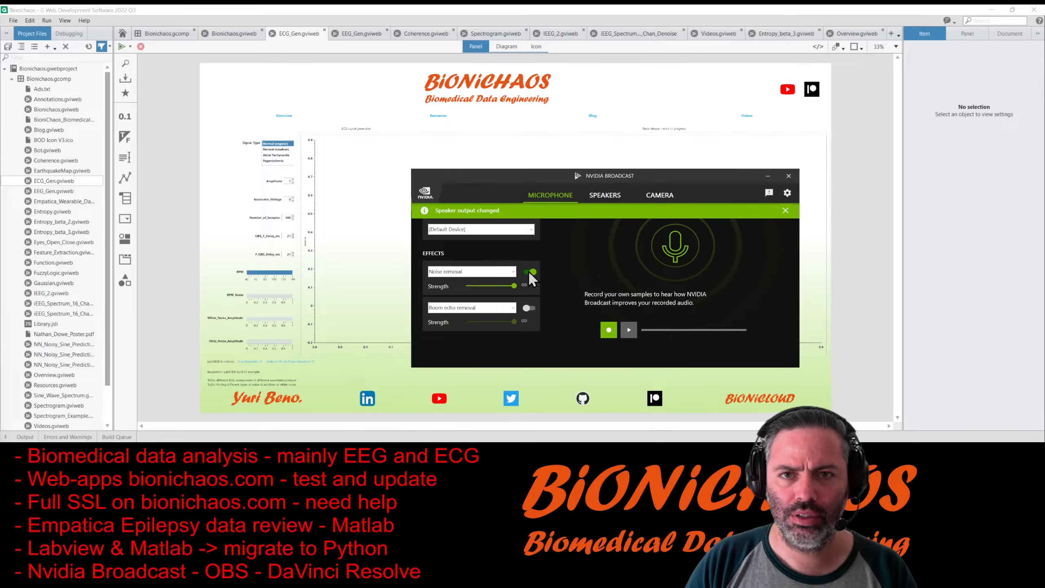
click(529, 272)
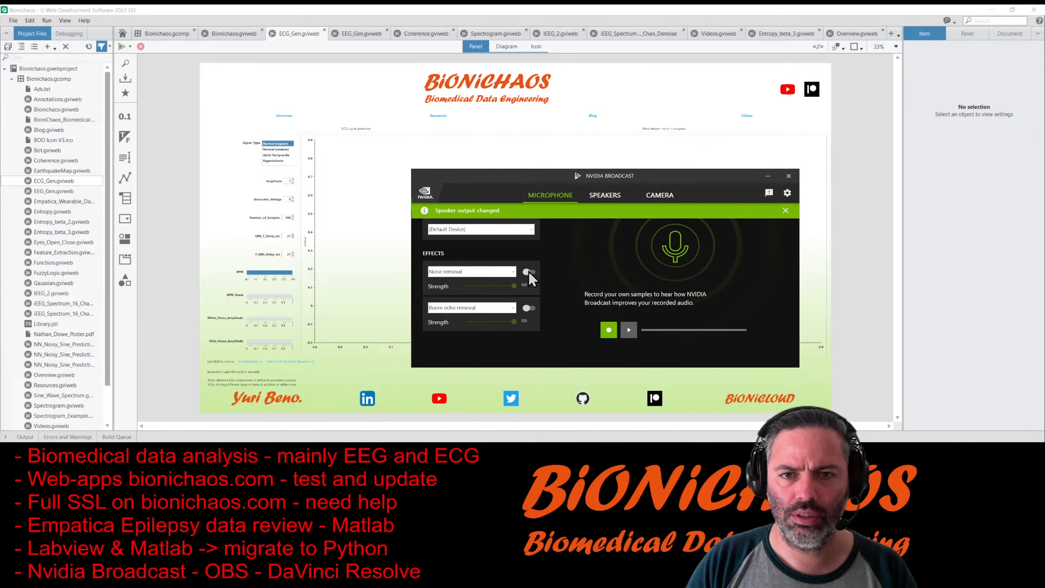
click(529, 272)
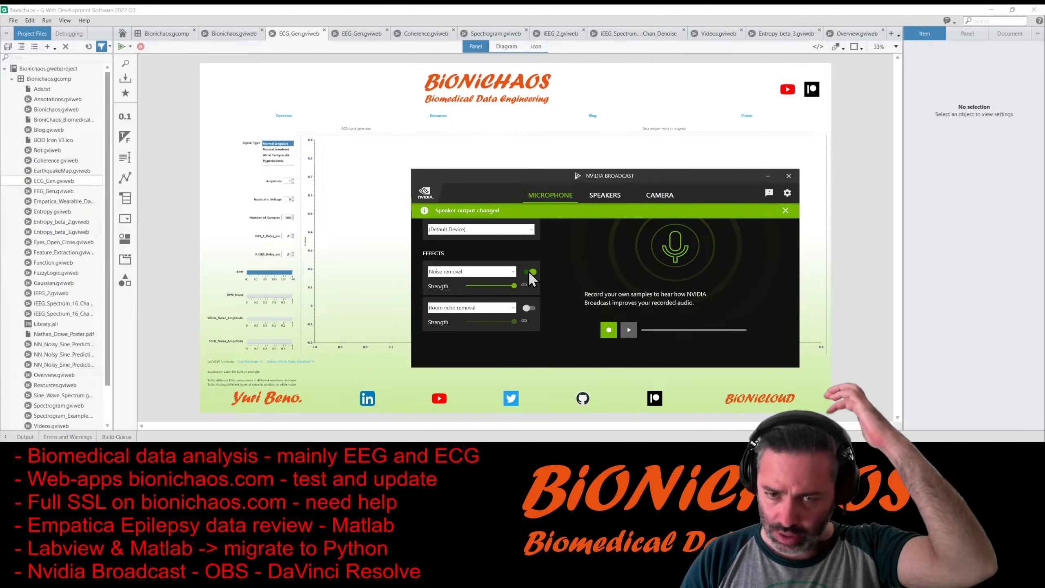
drag(535, 173, 0, 173)
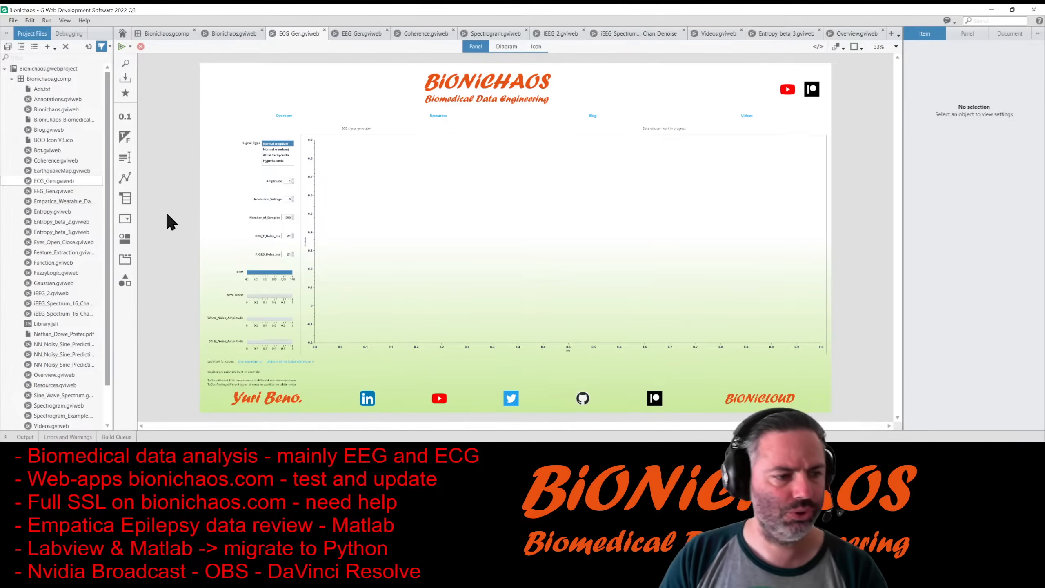
Check the block diagram of ECG_Gen.gviweb, return to its panel and run it.
key(ctrl+e)
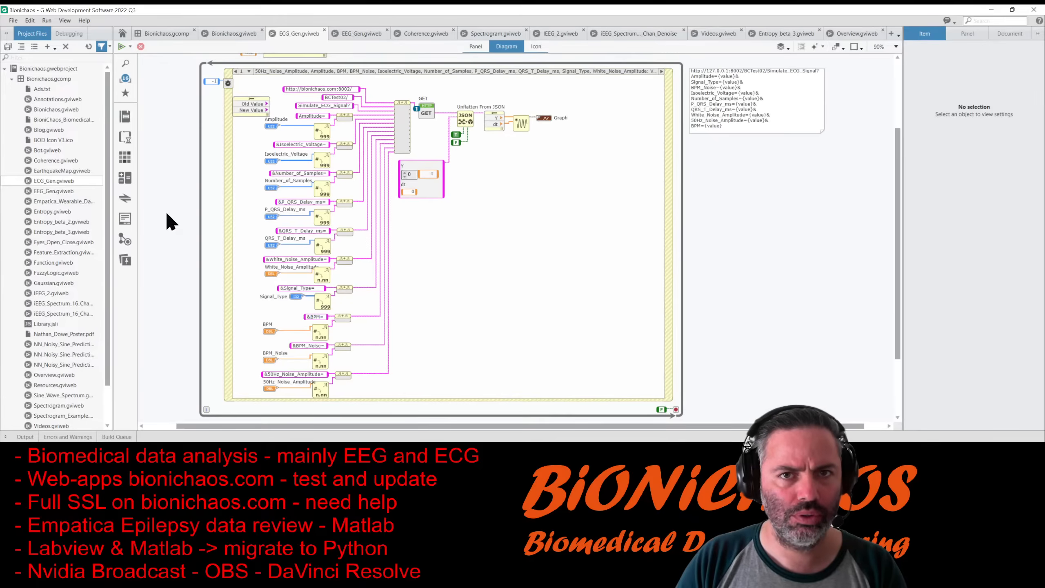
key(ctrl+e)
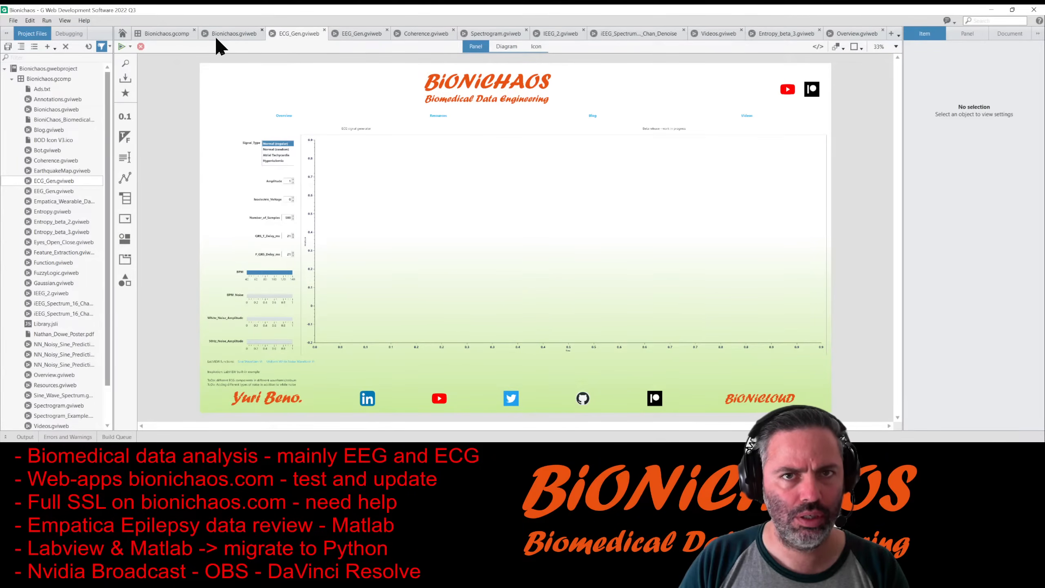
click(119, 47)
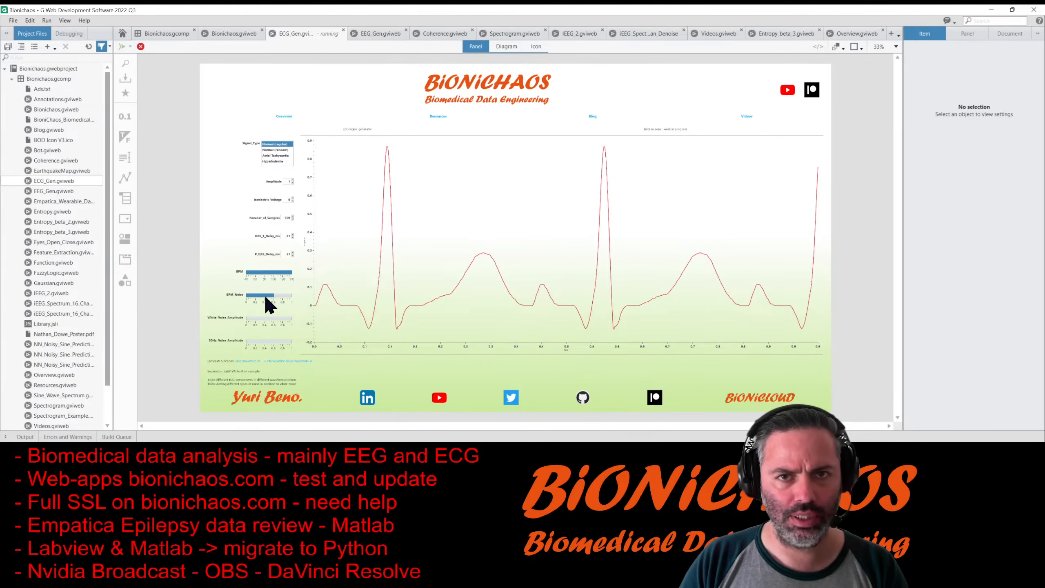
Try different noise levels on the ECG signal, ending with BPM_Noise at about 0.8 and White_Noise_Amplitude at about 0.05.
drag(267, 298, 262, 298)
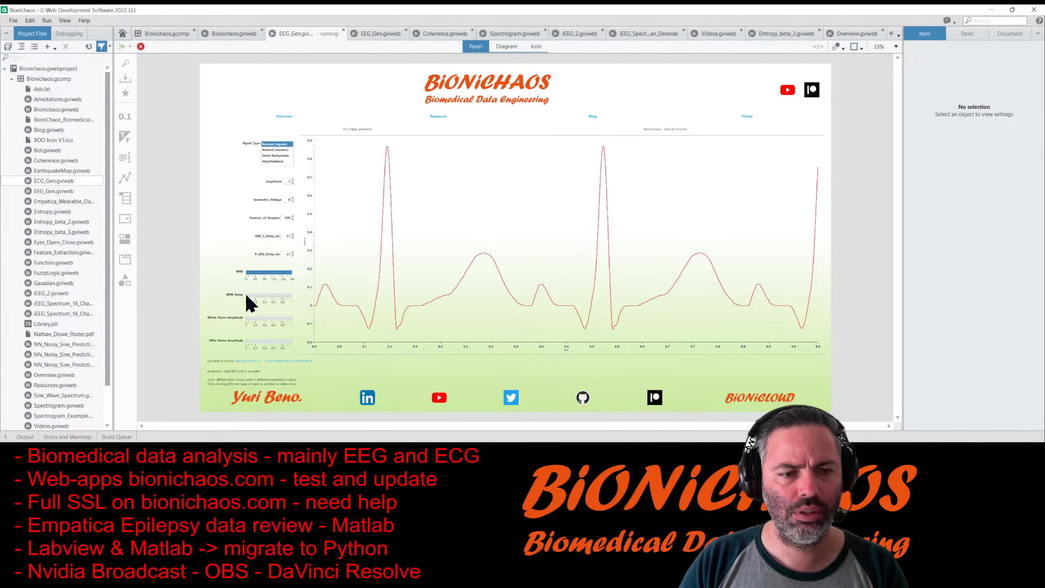
click(258, 296)
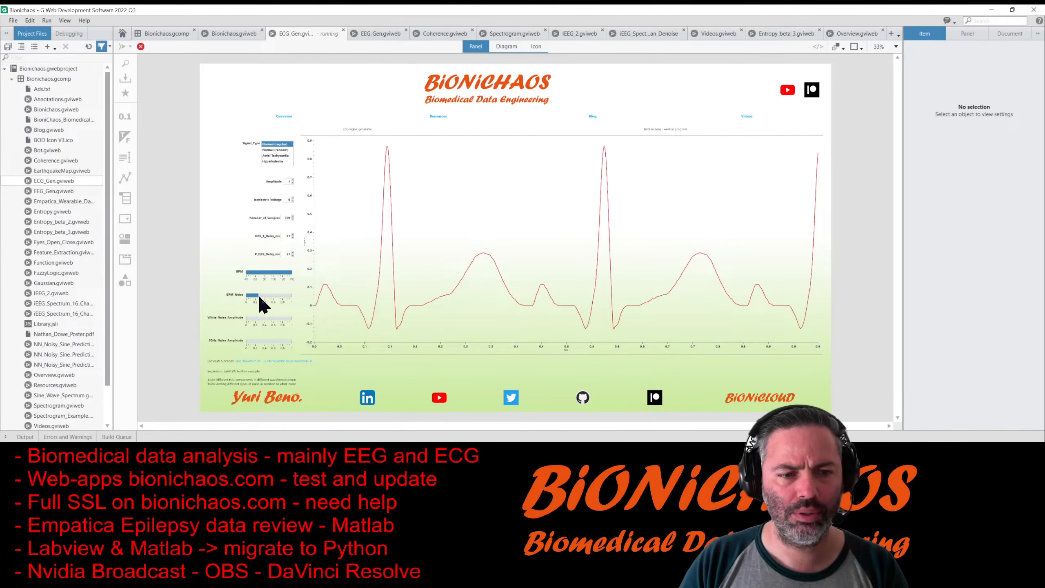
click(258, 317)
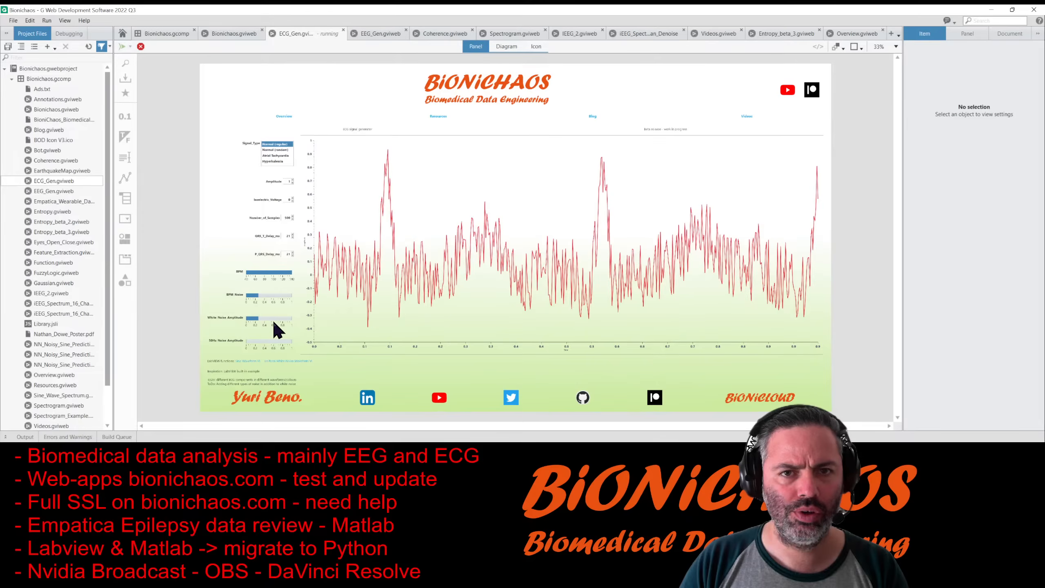
mouse_move(273, 318)
mouse_down()
mouse_move(238, 315)
mouse_move(267, 296)
mouse_move(292, 301)
mouse_move(282, 300)
mouse_up()
click(248, 318)
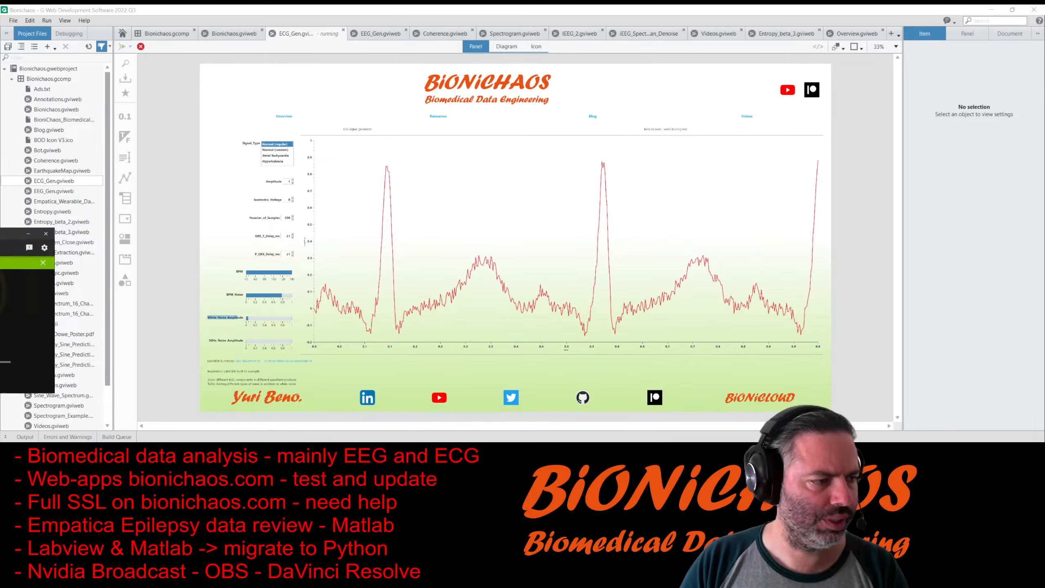
Bring back NVIDIA Broadcast, lower the noise removal strength in stages and return it to maximum, and move the window away again.
drag(0, 151, 576, 144)
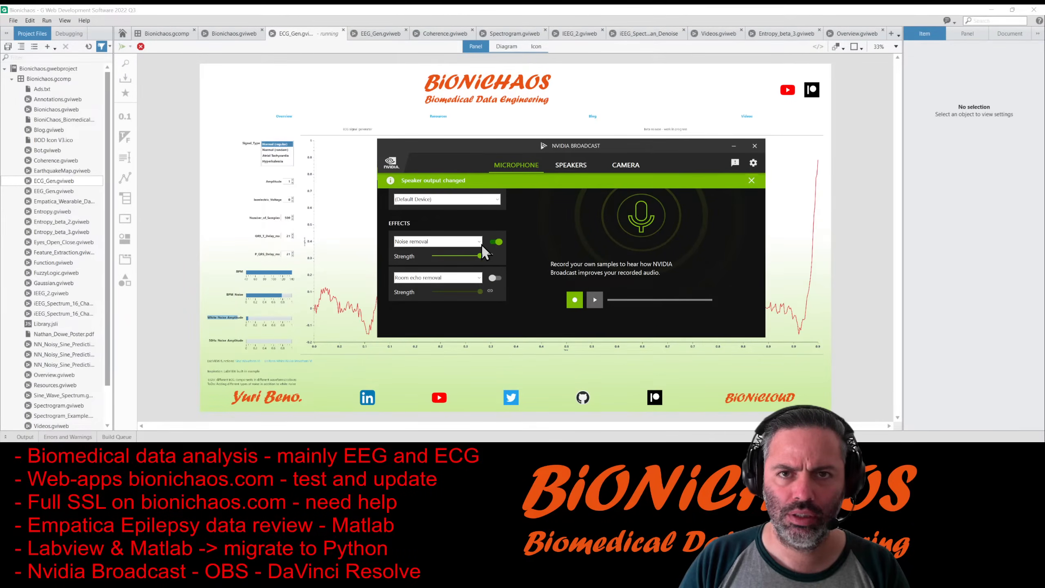
drag(474, 255, 471, 255)
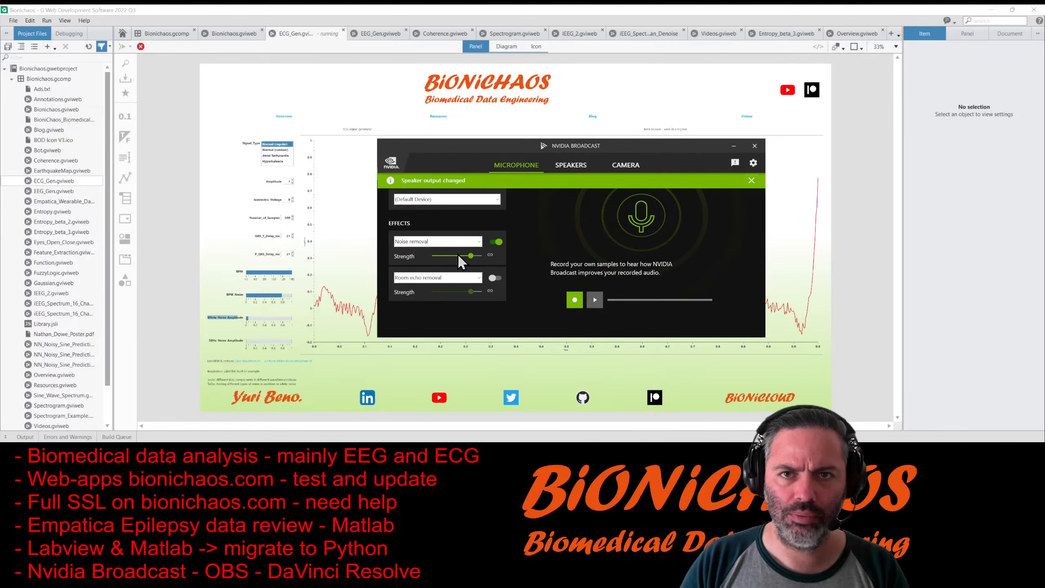
click(459, 256)
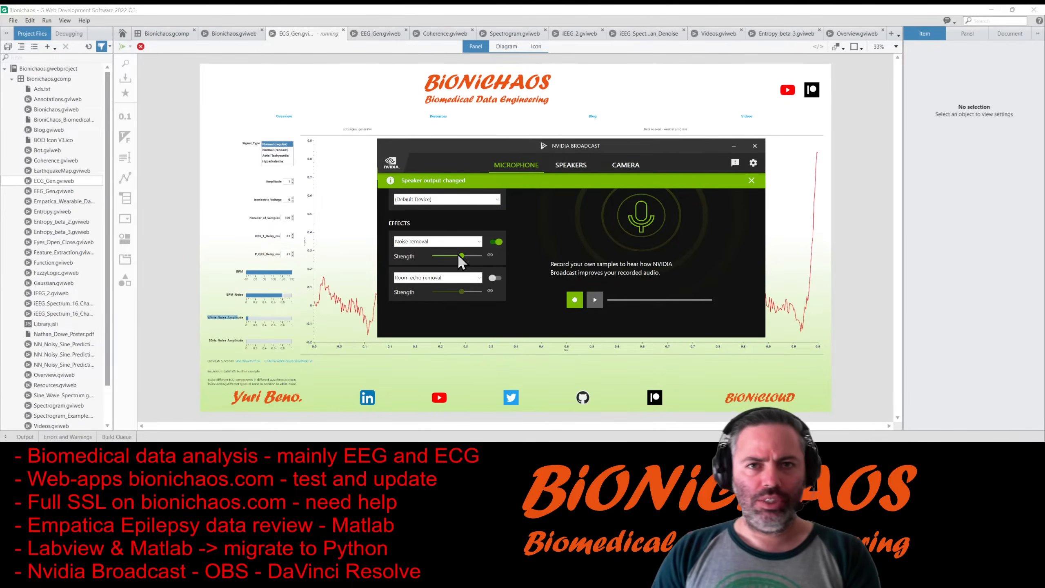
drag(459, 255, 482, 254)
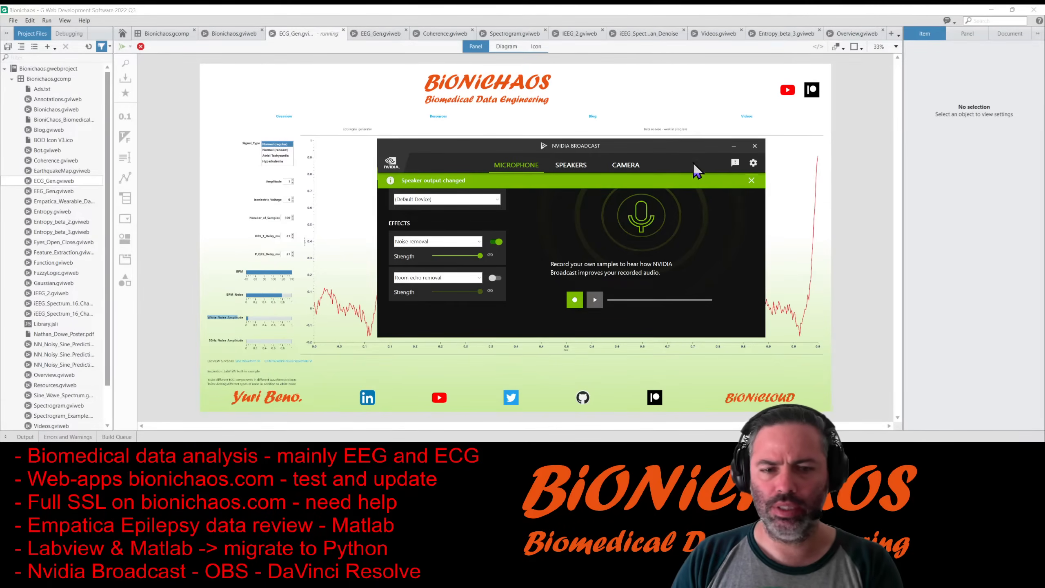
mouse_move(642, 146)
mouse_down()
mouse_move(452, 125)
mouse_move(0, 162)
mouse_up()
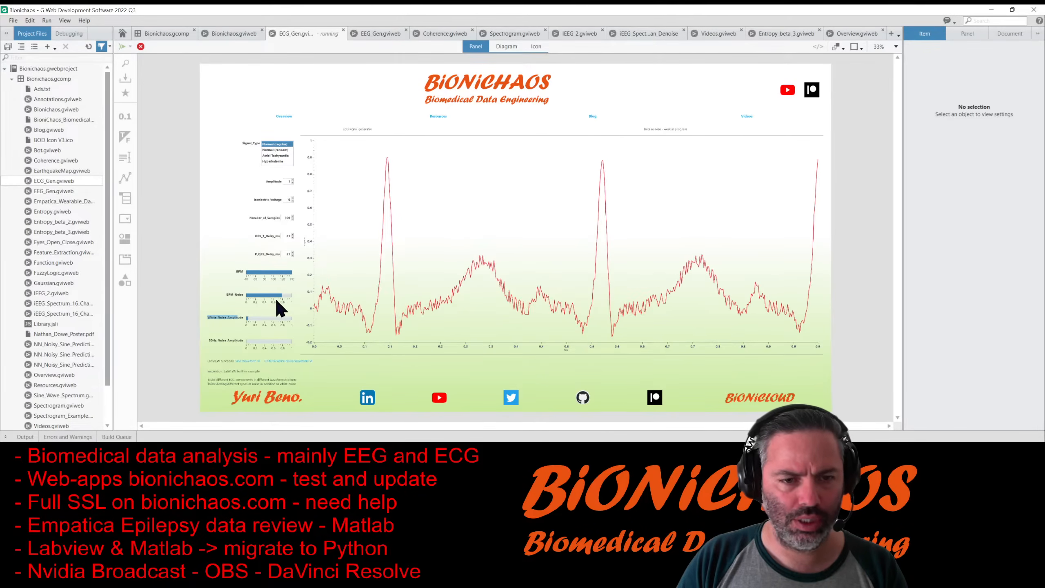
Raise White_Noise_Amplitude to about 0.2 and stop the running ECG_Gen after another look at its block diagram.
mouse_move(248, 318)
mouse_down()
mouse_move(274, 322)
mouse_move(255, 323)
mouse_up()
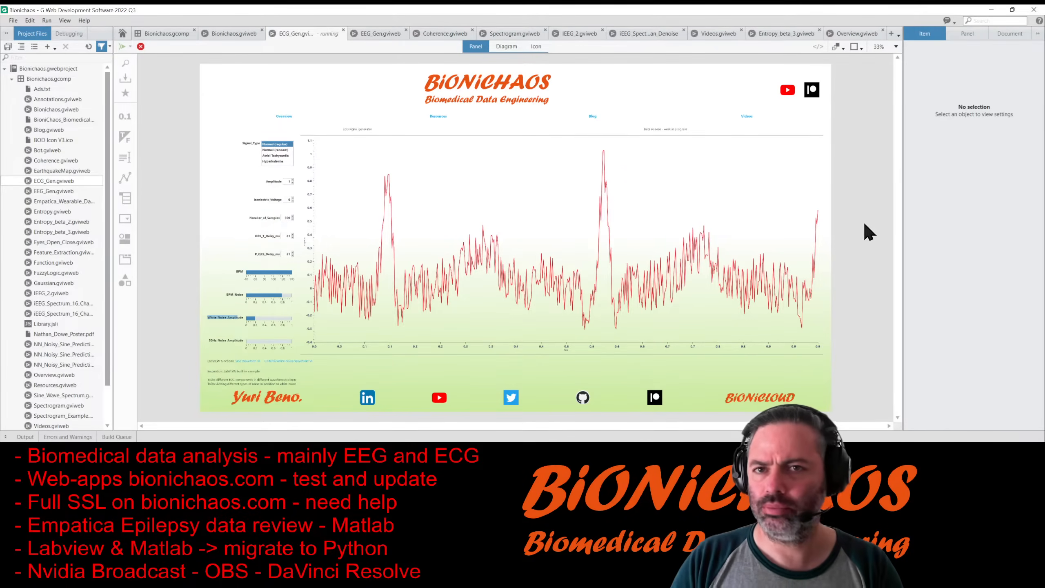
key(ctrl+e)
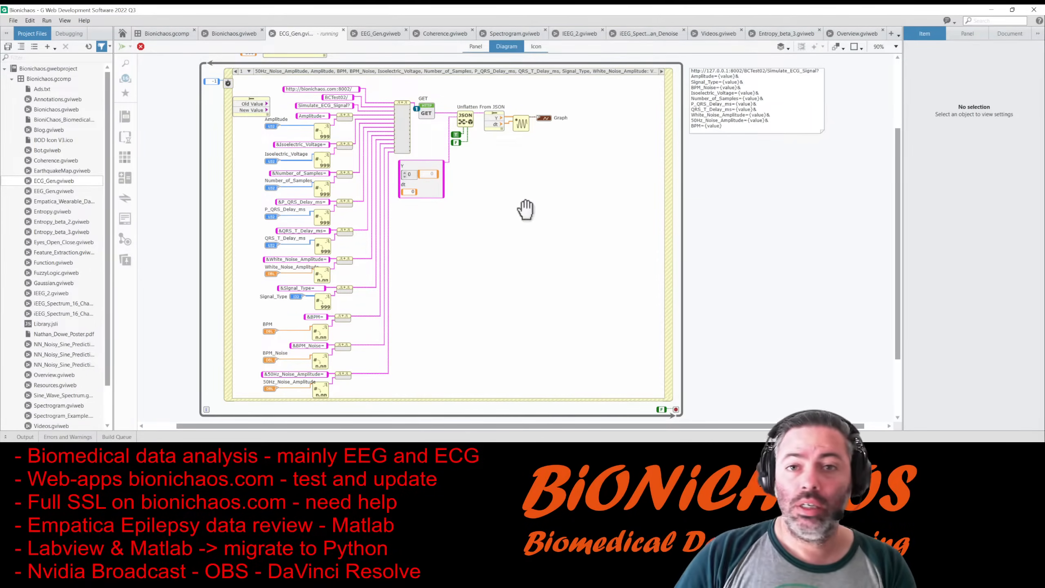
key(ctrl+e)
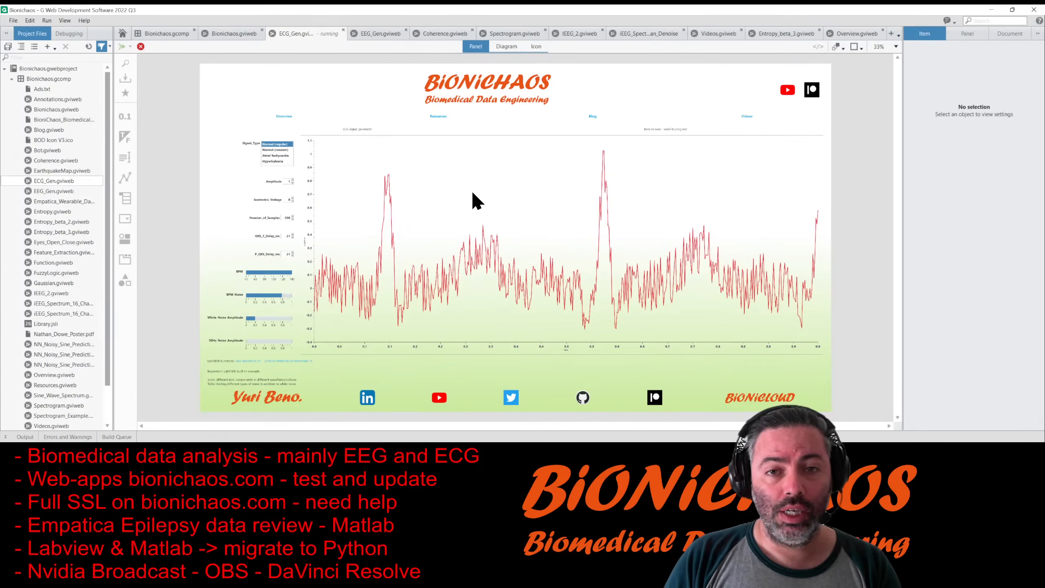
click(140, 46)
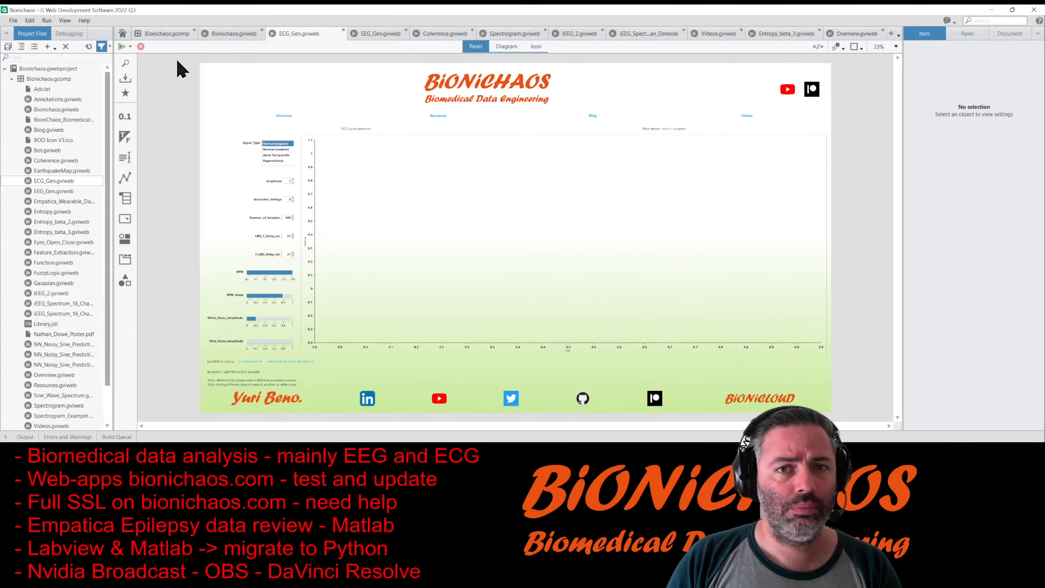
Open the Bionichaos.gviweb panel and inspect its web-app thumbnails from the ECG Signal Generator onward.
click(219, 34)
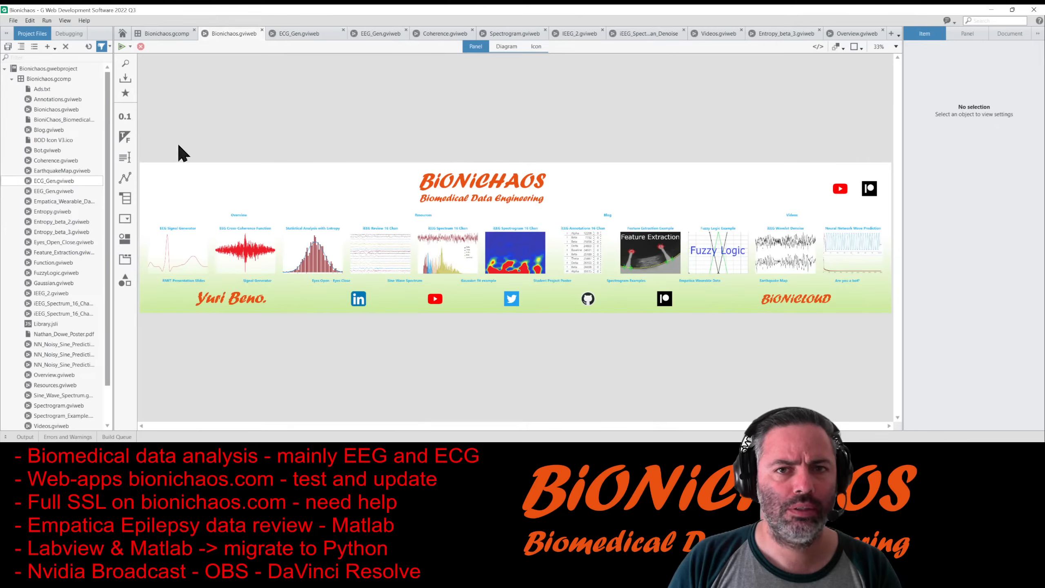
scroll(255, 281, up, 3)
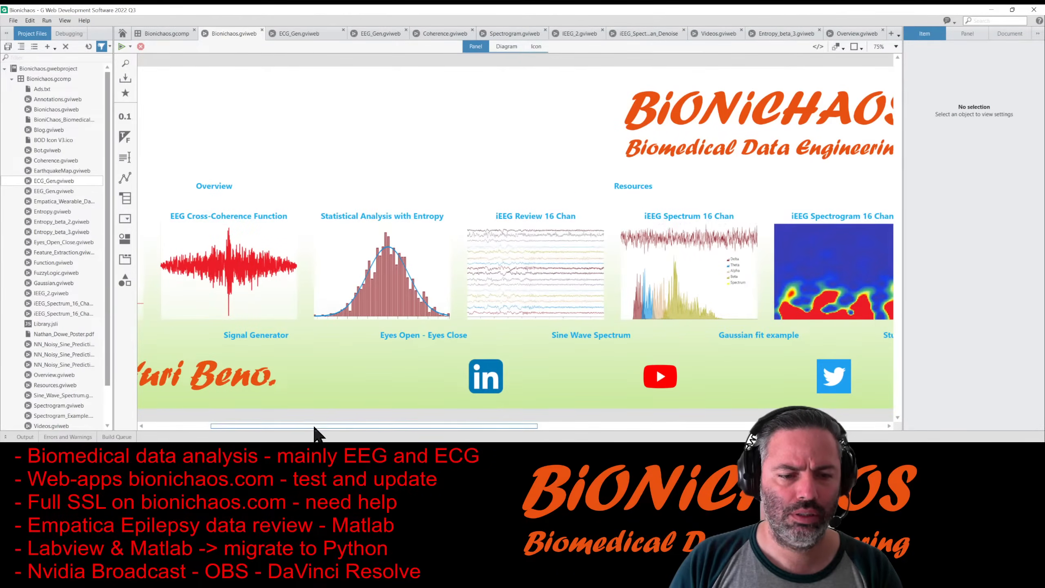
drag(315, 427, 201, 427)
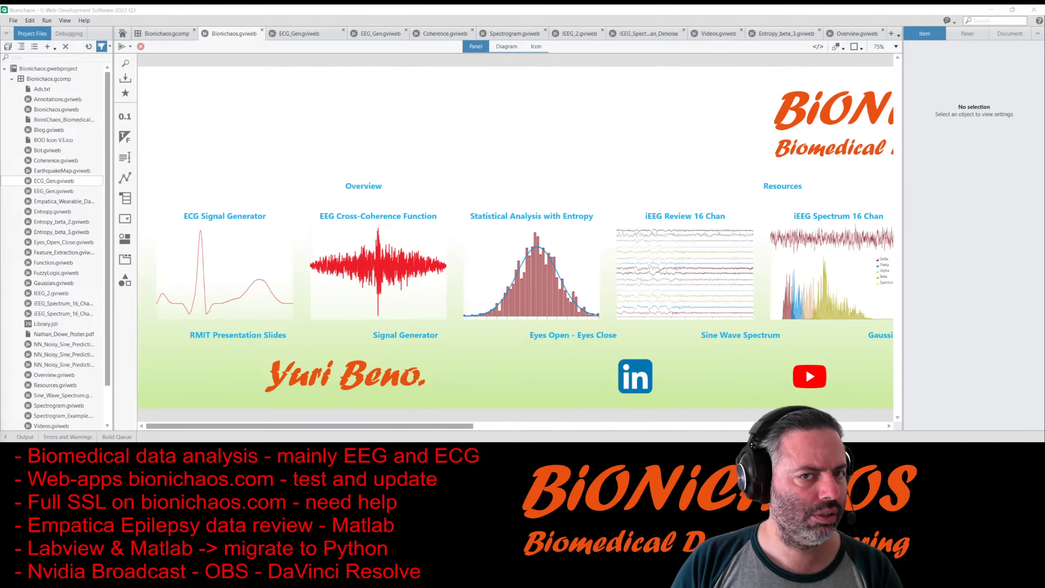
Switch to the web browser, maximize it and look over the apps listed on the published bionichaos.com home page.
key(alt+Tab)
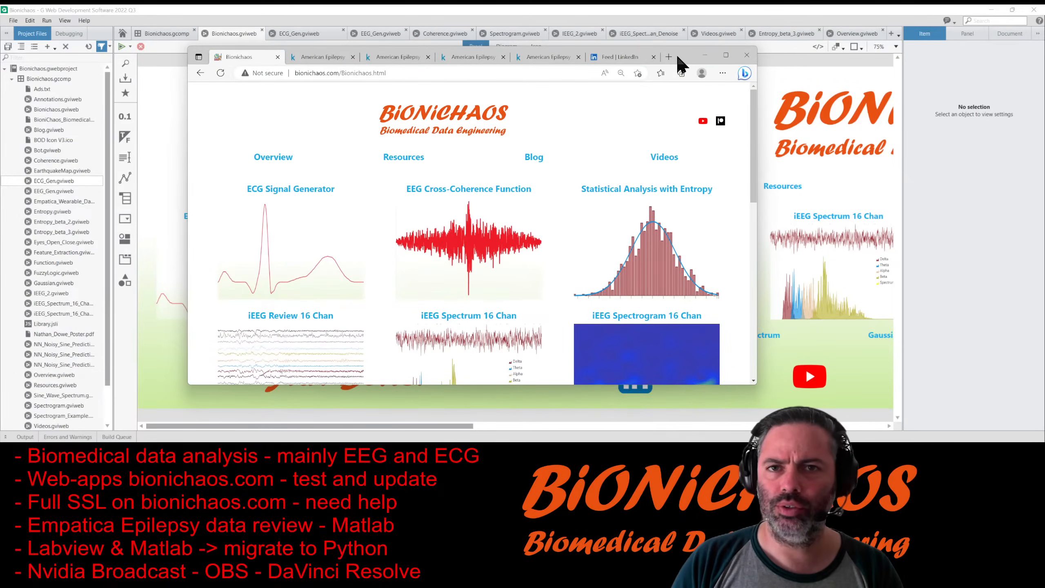
double_click(688, 53)
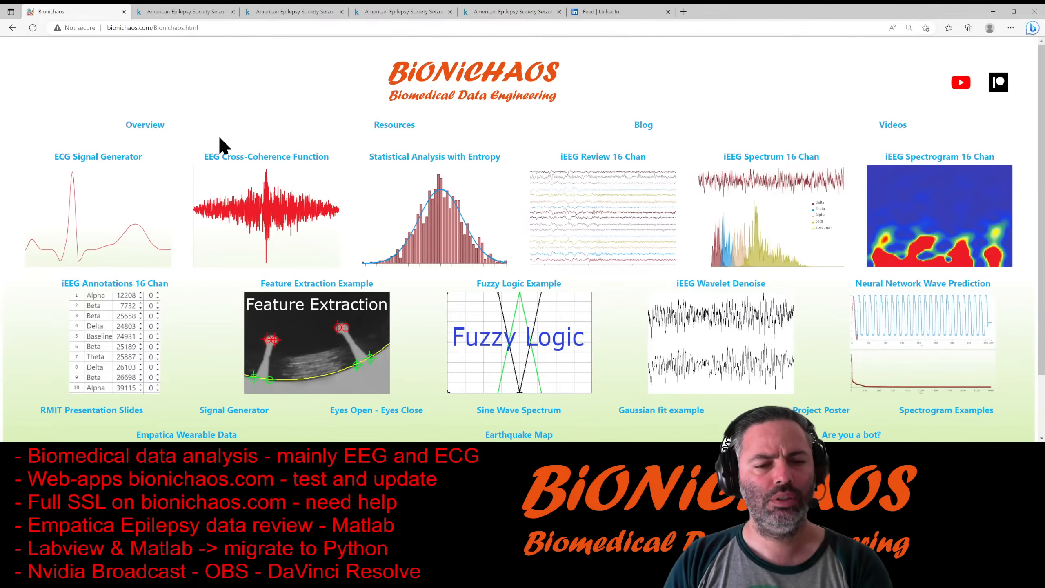
scroll(231, 162, down, 2)
scroll(232, 163, up, 2)
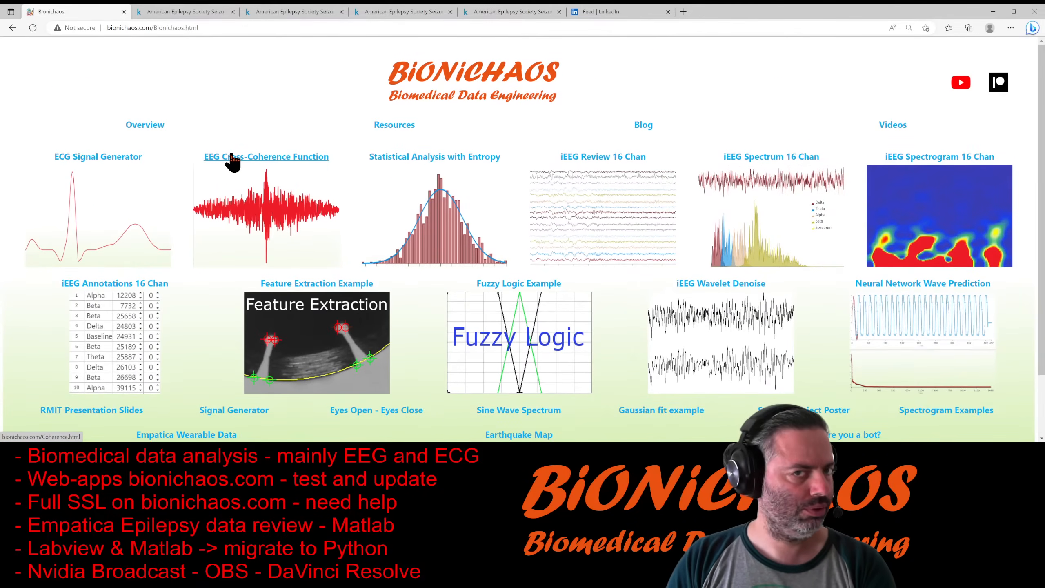
scroll(231, 162, down, 2)
scroll(251, 170, up, 2)
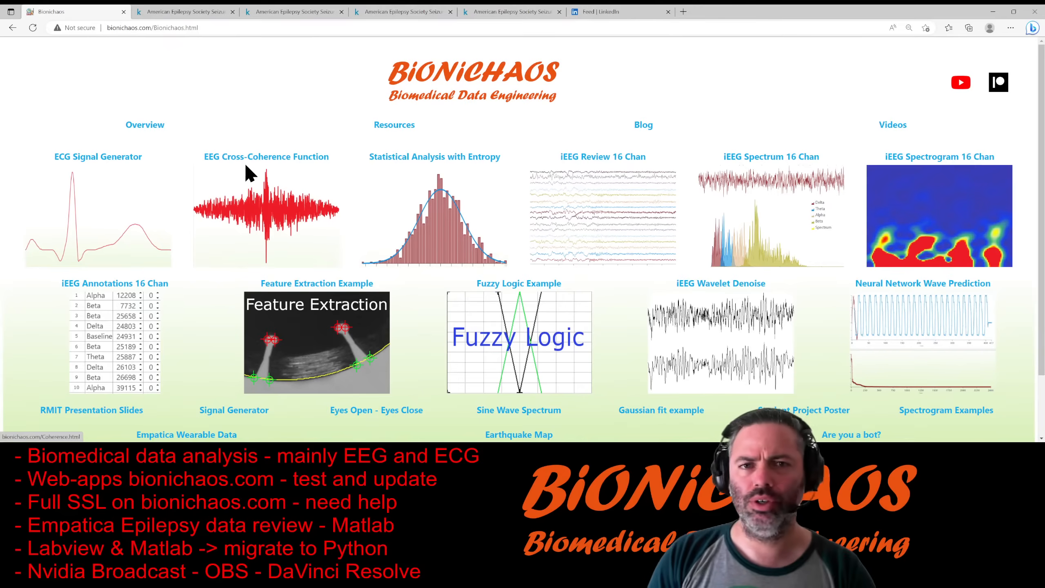
scroll(250, 164, down, 2)
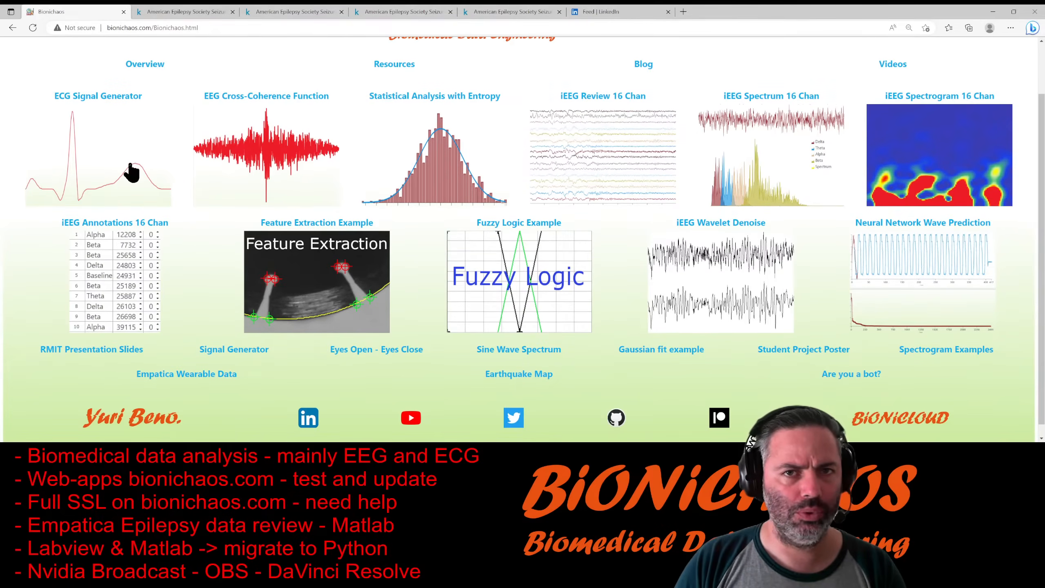
Open the online ECG Signal Generator and try the Normal (random) and Atrial Tachycardia signal types, ending on Hyperkalemia.
click(120, 173)
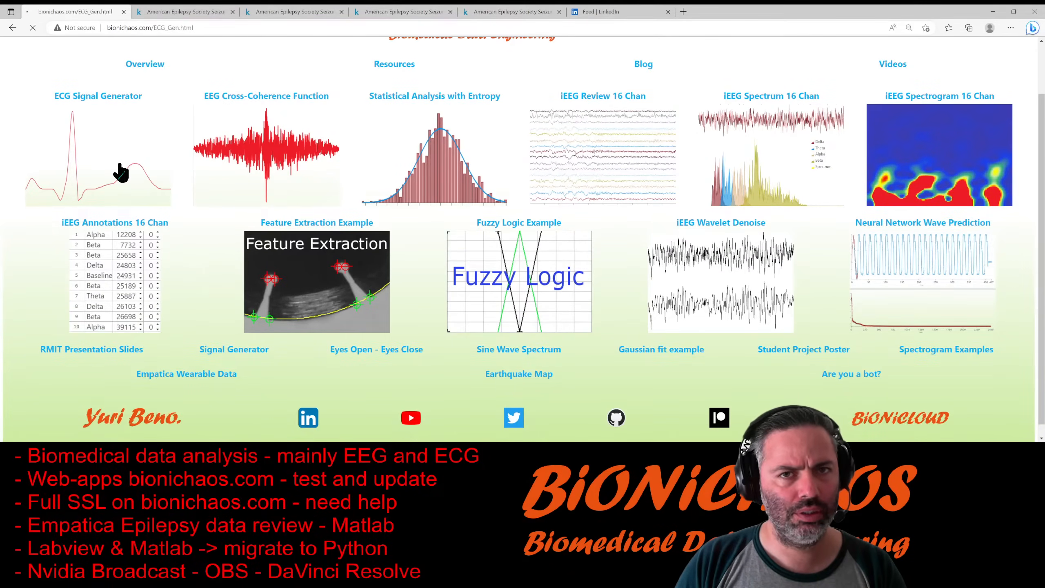
scroll(122, 173, down, 3)
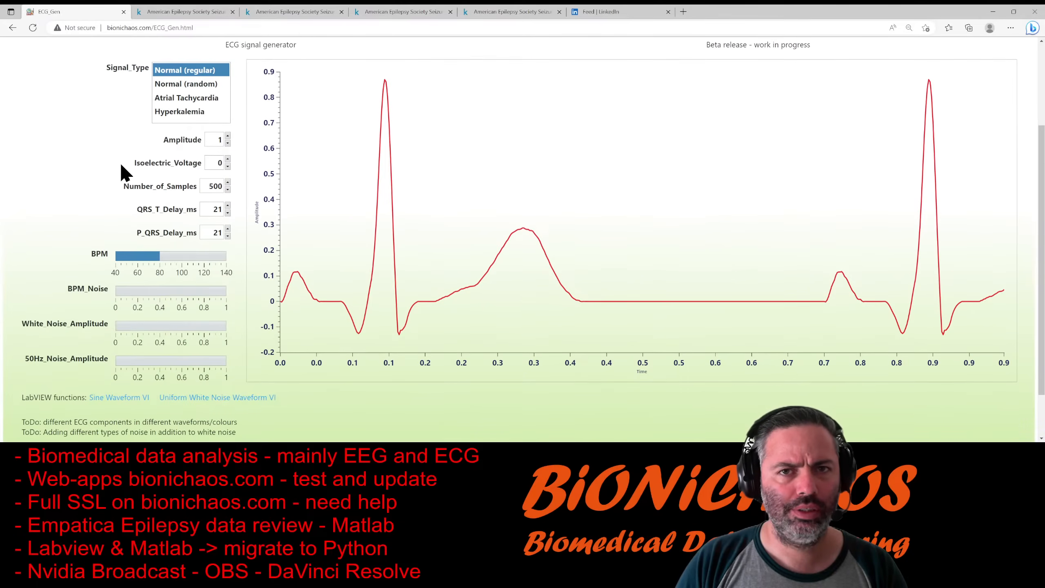
click(169, 84)
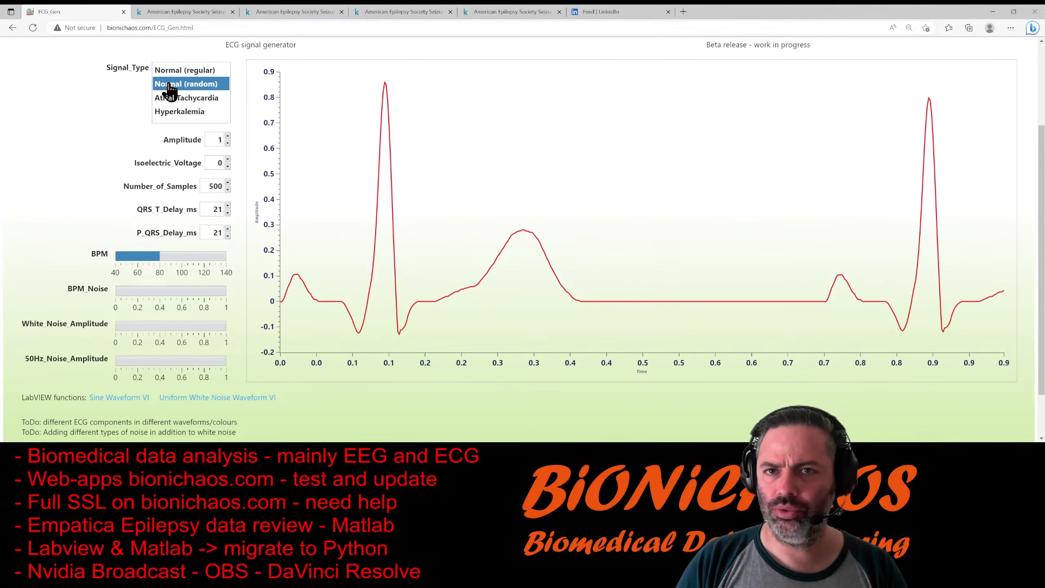
click(181, 99)
click(185, 113)
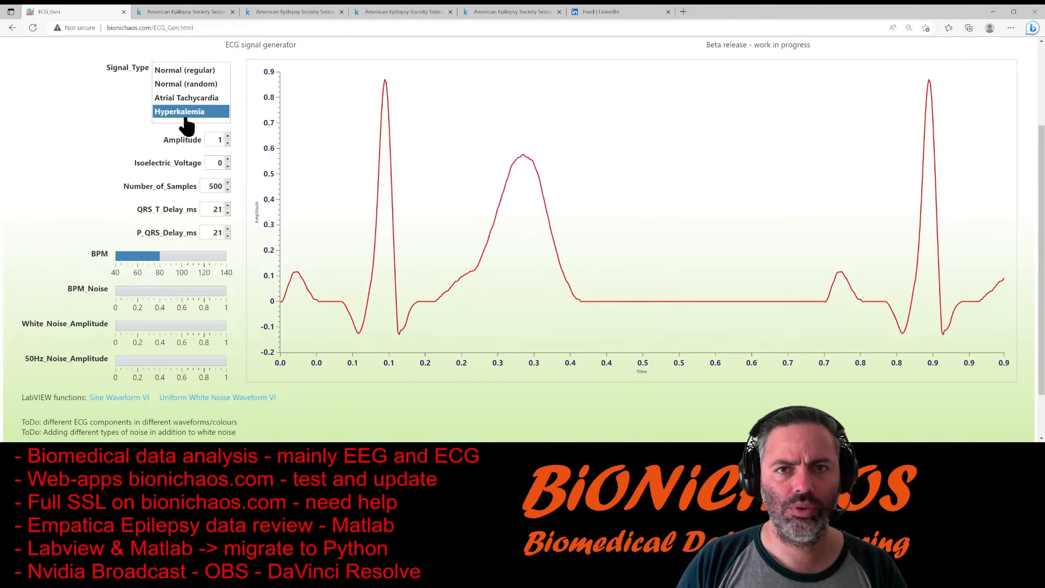
Try the Atrial Tachycardia signal type again and set Signal_Type to Normal (regular).
click(188, 99)
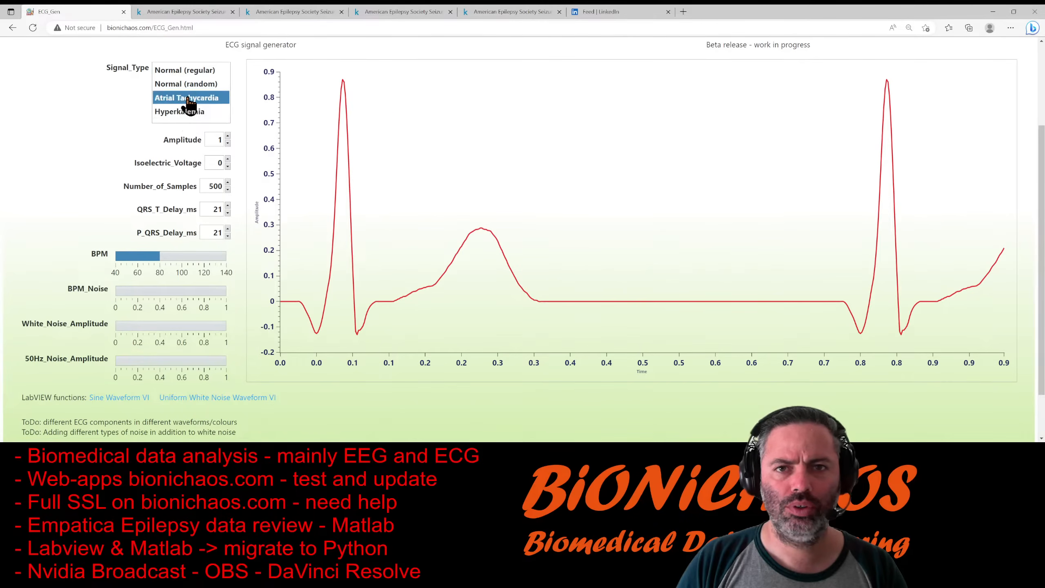
click(189, 74)
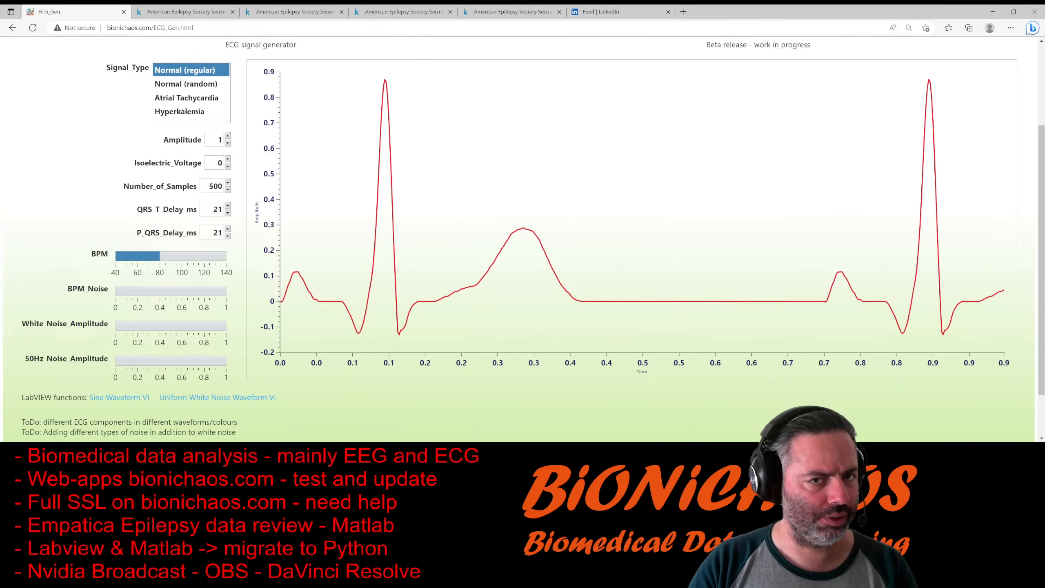
Open Task Manager's performance view and move its window off the browser's screen.
key(ctrl+shift+Escape)
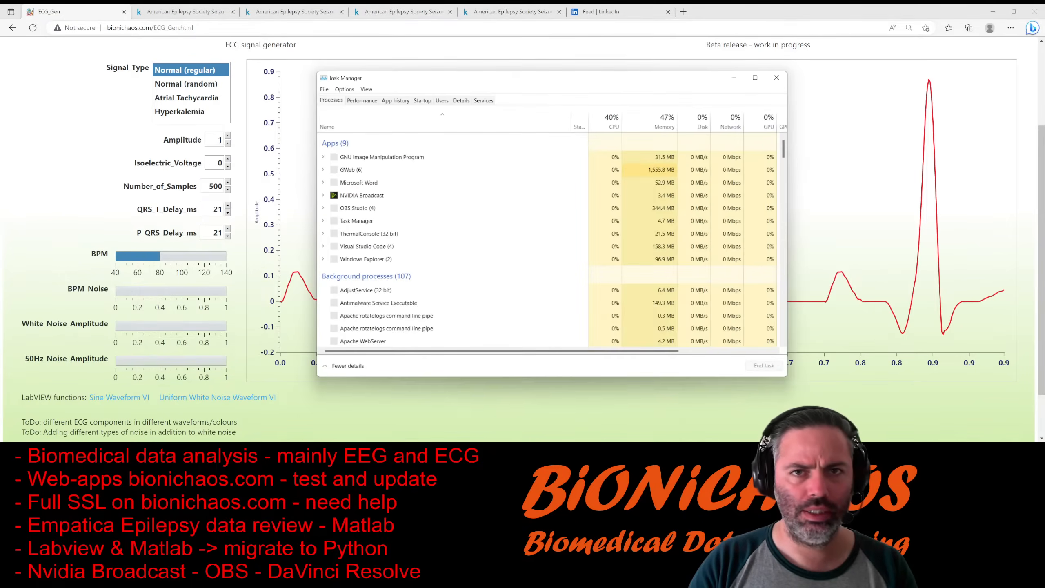
click(355, 100)
drag(461, 74, 0, 190)
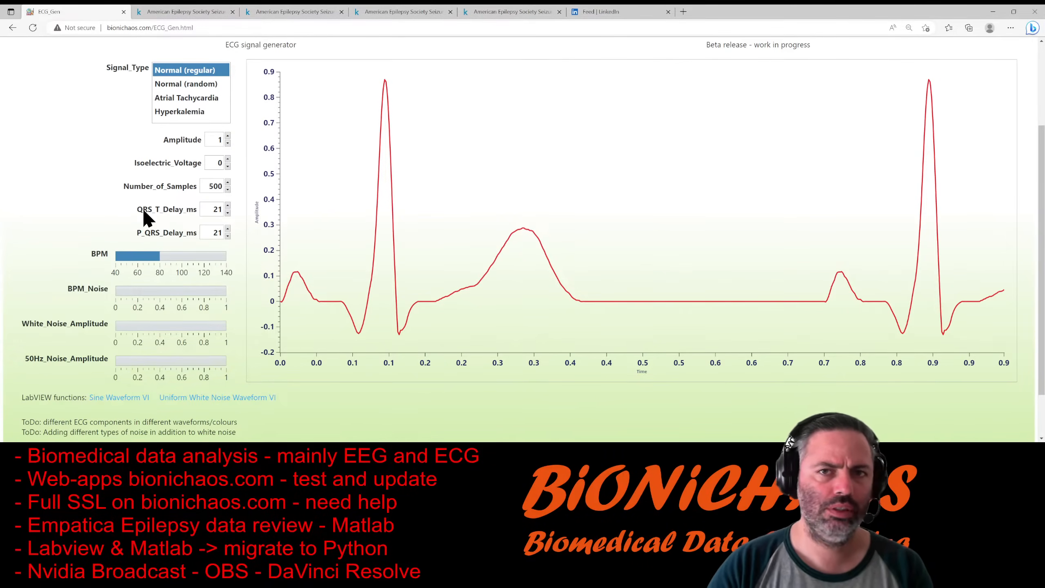
Raise Number_of_Samples to 1000 and try higher heart rates, ending with BPM at about 80.
click(227, 183)
click(227, 182)
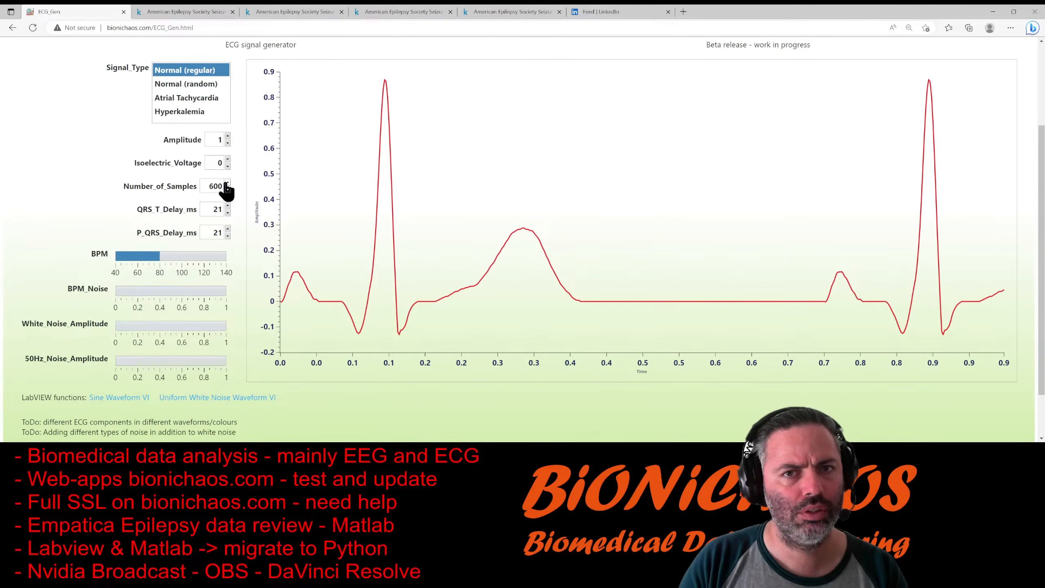
click(227, 182)
click(227, 183)
click(227, 182)
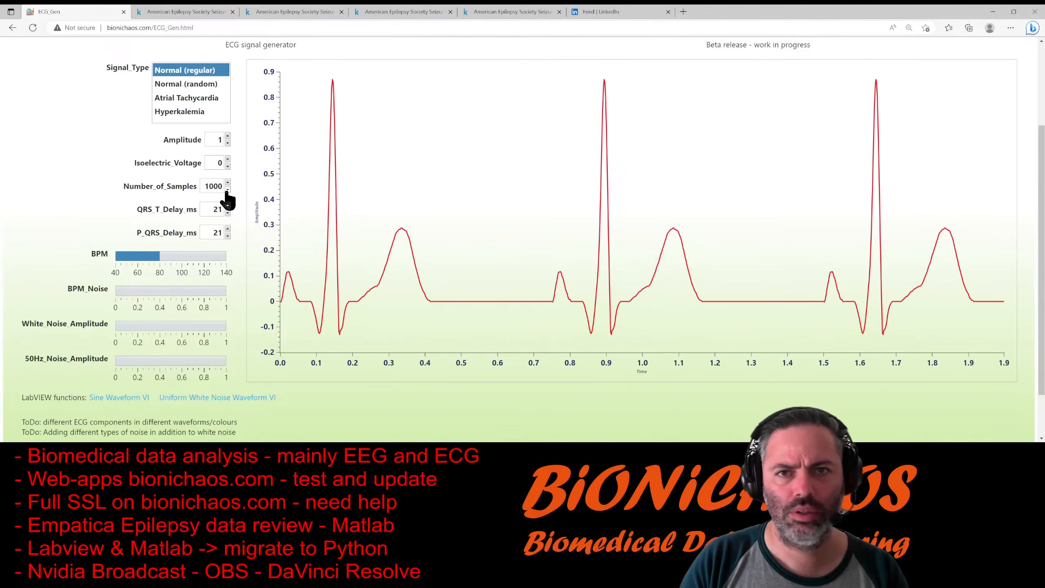
drag(149, 256, 229, 259)
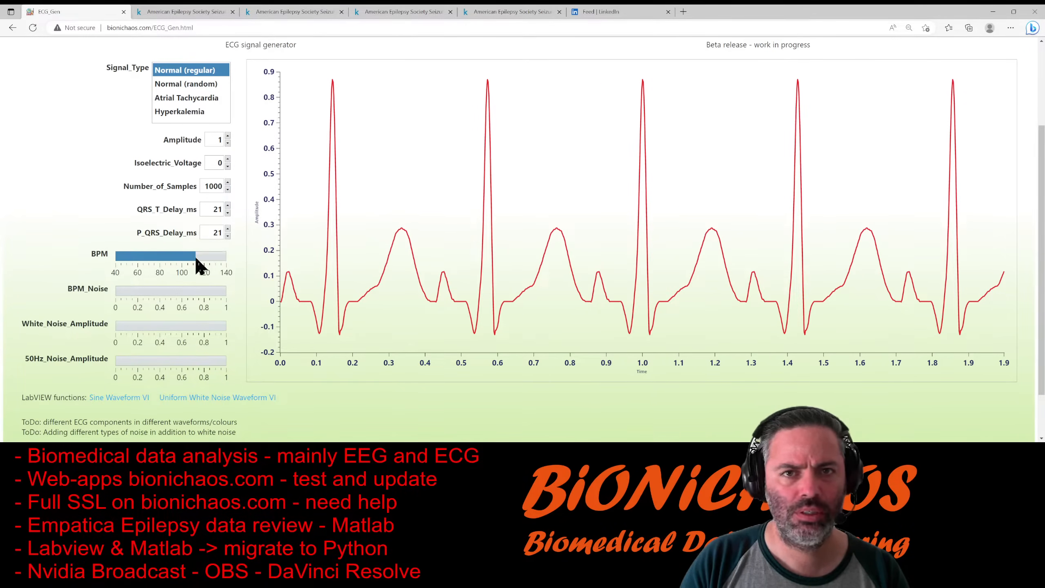
drag(165, 257, 147, 257)
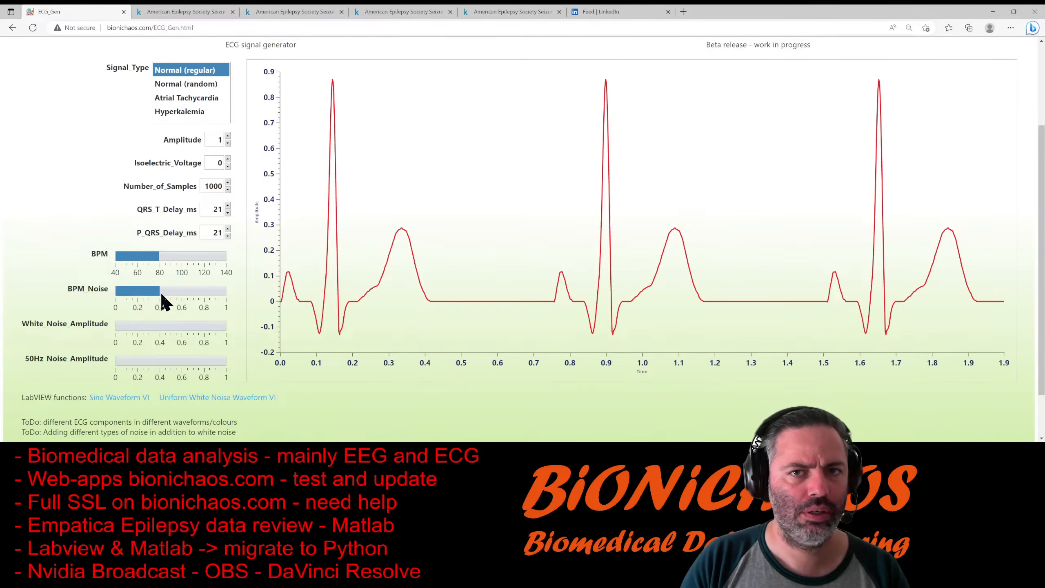
Set BPM_Noise to about 0.5, White_Noise_Amplitude to about 0.04 and 50Hz_Noise_Amplitude to about 0.02.
drag(172, 296, 221, 294)
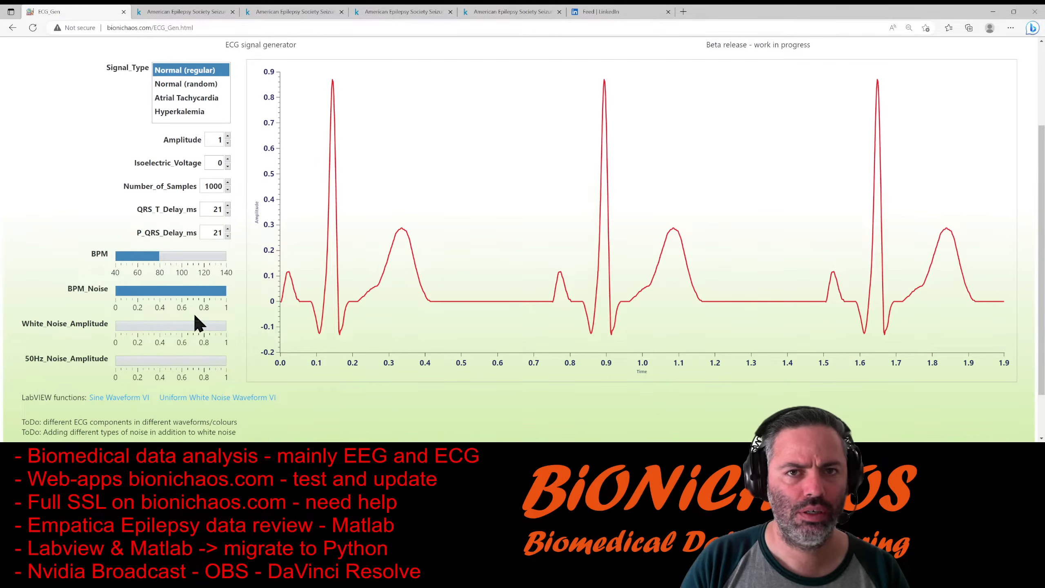
drag(194, 292, 173, 289)
click(121, 326)
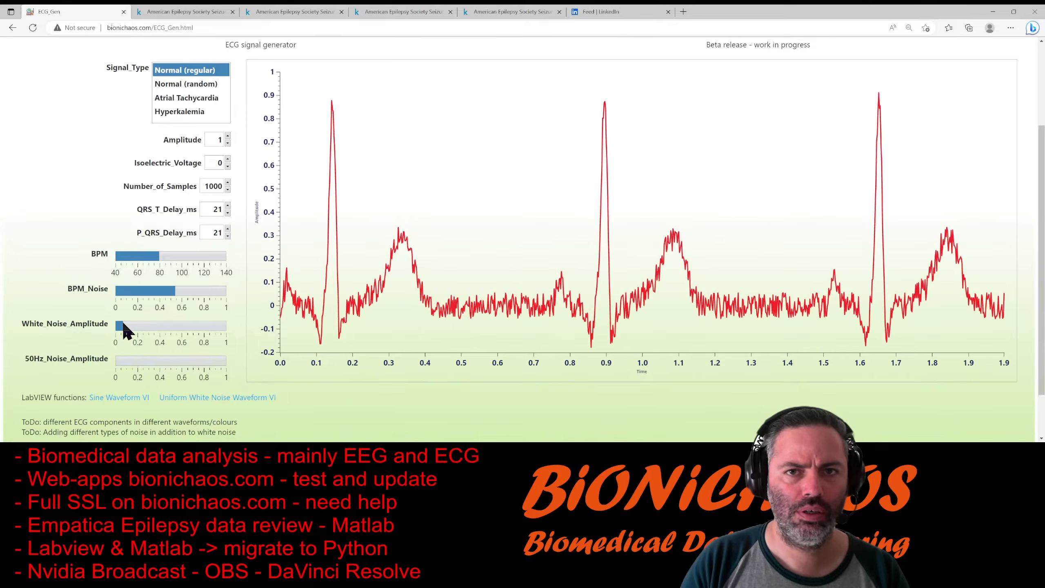
drag(123, 325, 120, 326)
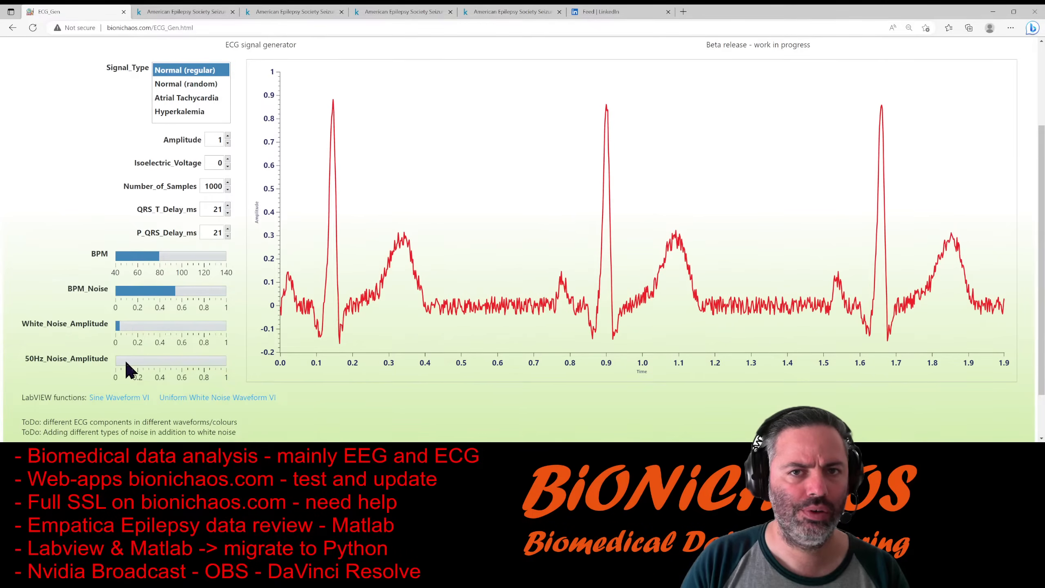
mouse_move(119, 361)
mouse_down()
mouse_move(136, 364)
mouse_move(122, 363)
mouse_up()
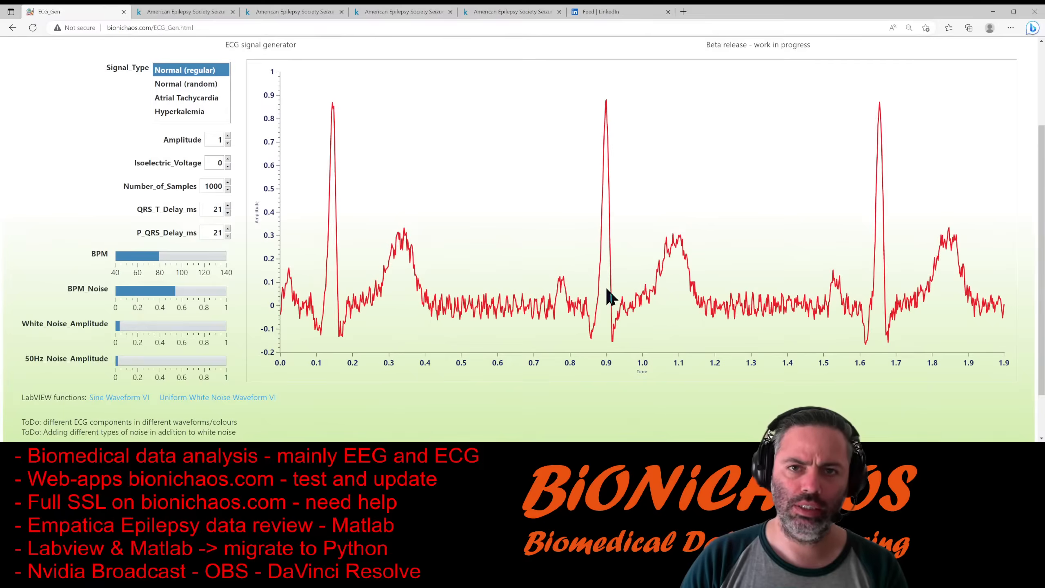
Lower BPM to about 78 and raise QRS_T_Delay_ms to 26.
mouse_move(614, 296)
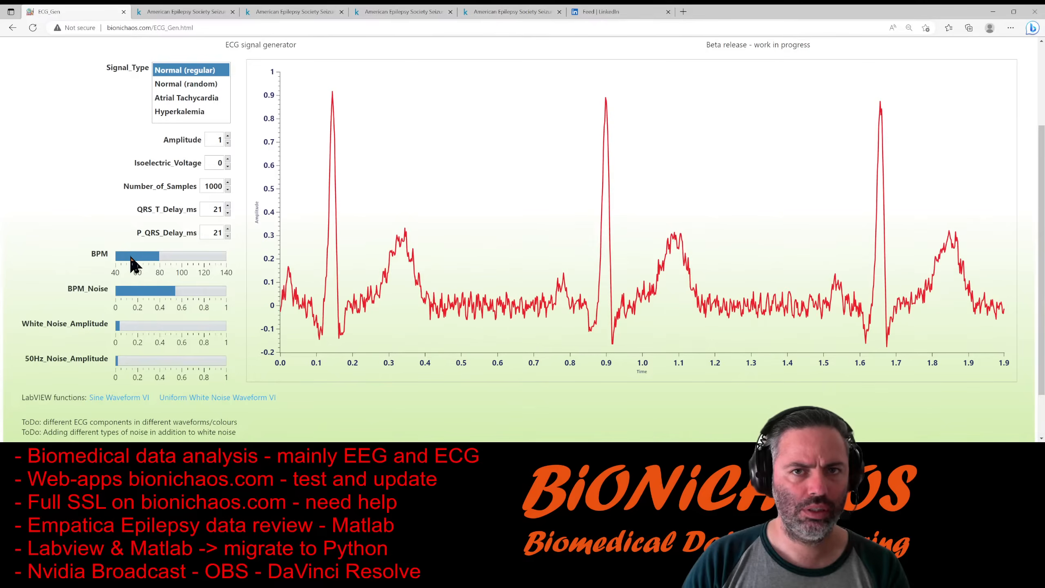
mouse_move(159, 256)
mouse_down()
mouse_move(236, 258)
mouse_move(156, 259)
mouse_up()
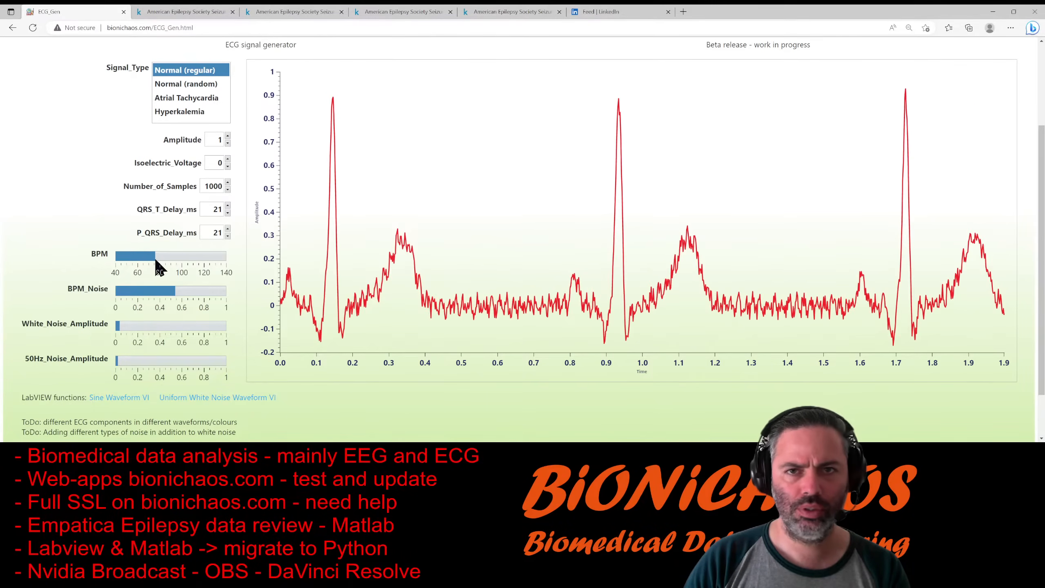
drag(156, 259, 158, 258)
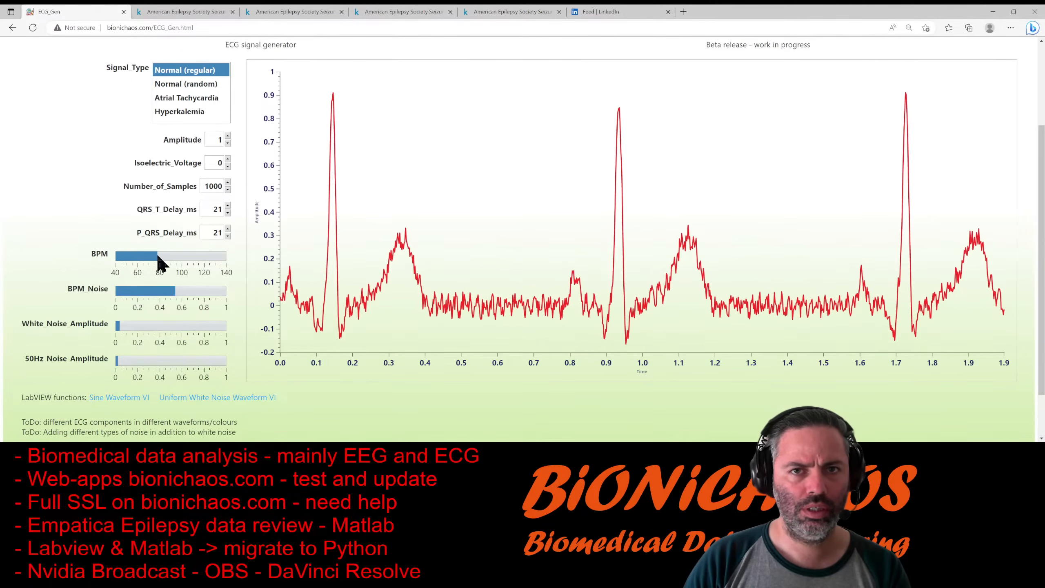
click(227, 205)
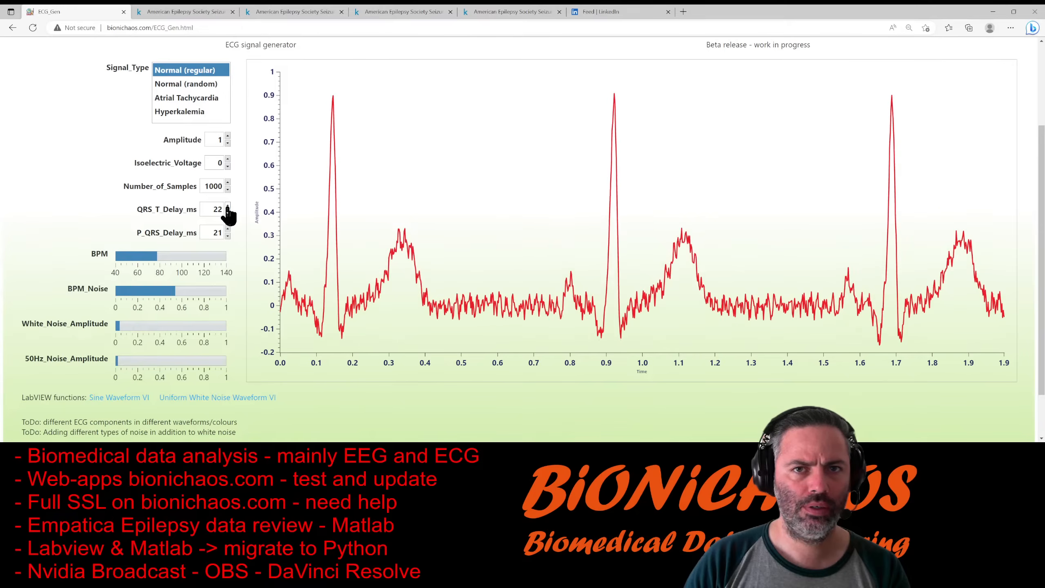
click(227, 206)
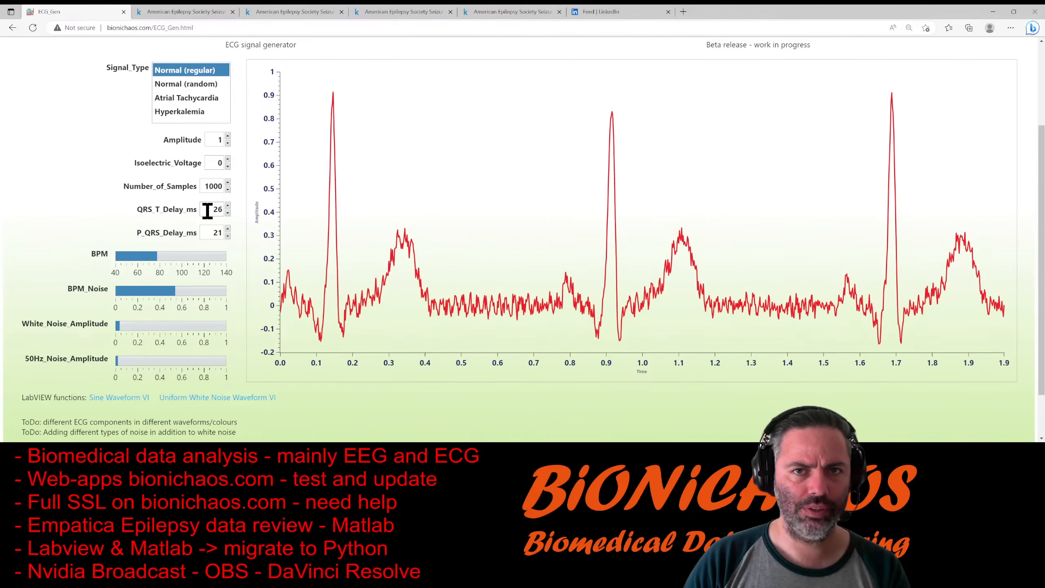
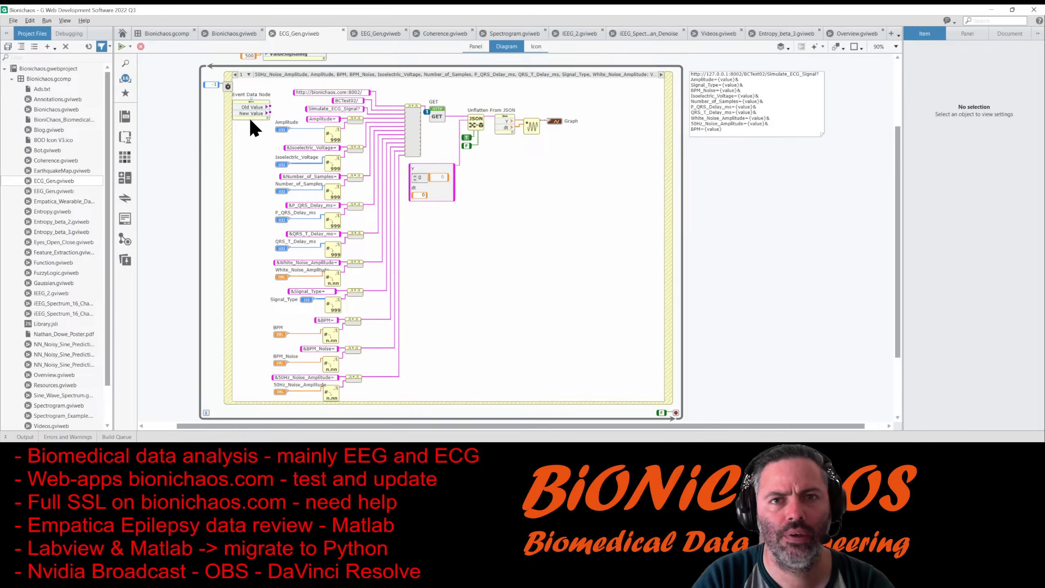
Try expanding the Event Data Node in ECG_Gen's block diagram to list more event fields, and undo the change.
drag(252, 119, 240, 196)
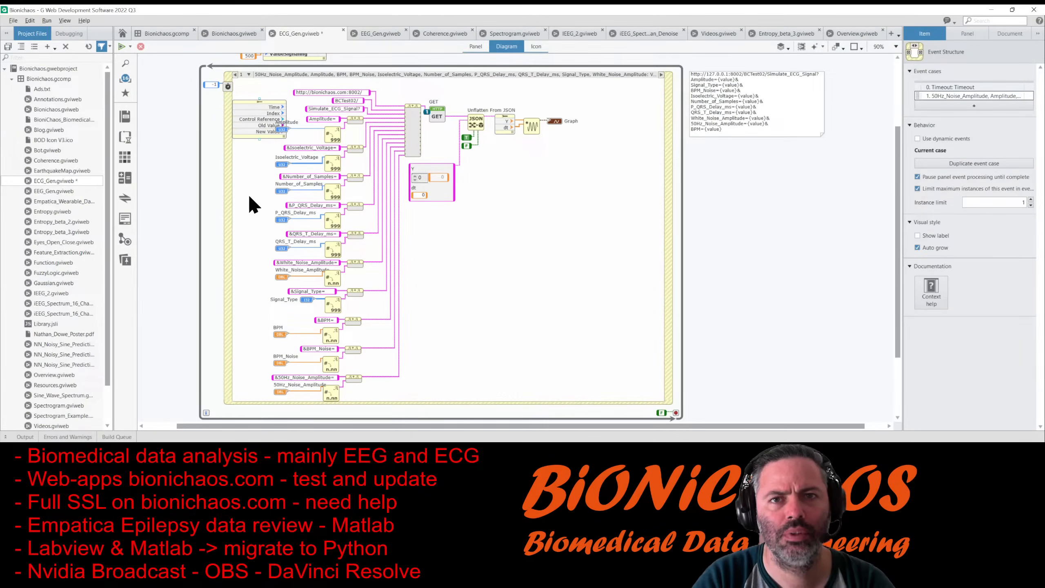
key(ctrl+z)
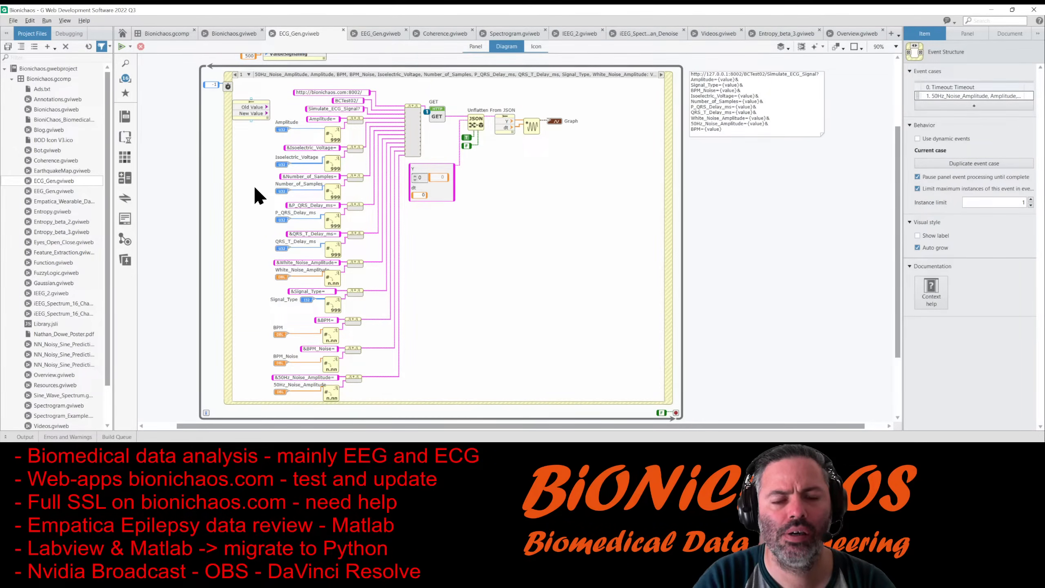
Locate the BPM terminal's slider on the ECG_Gen front panel and return to the block diagram.
double_click(280, 335)
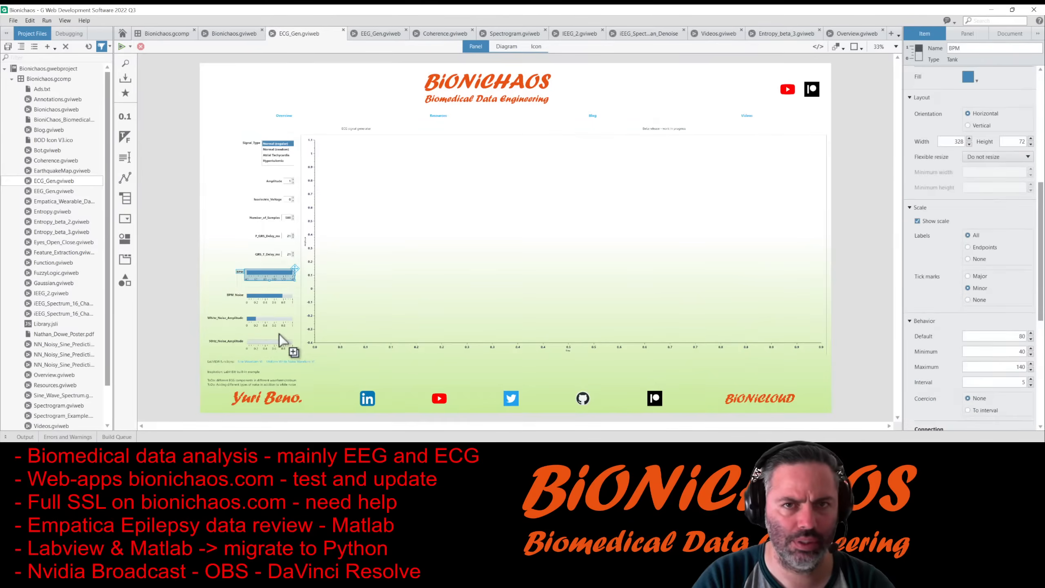
key(ctrl+e)
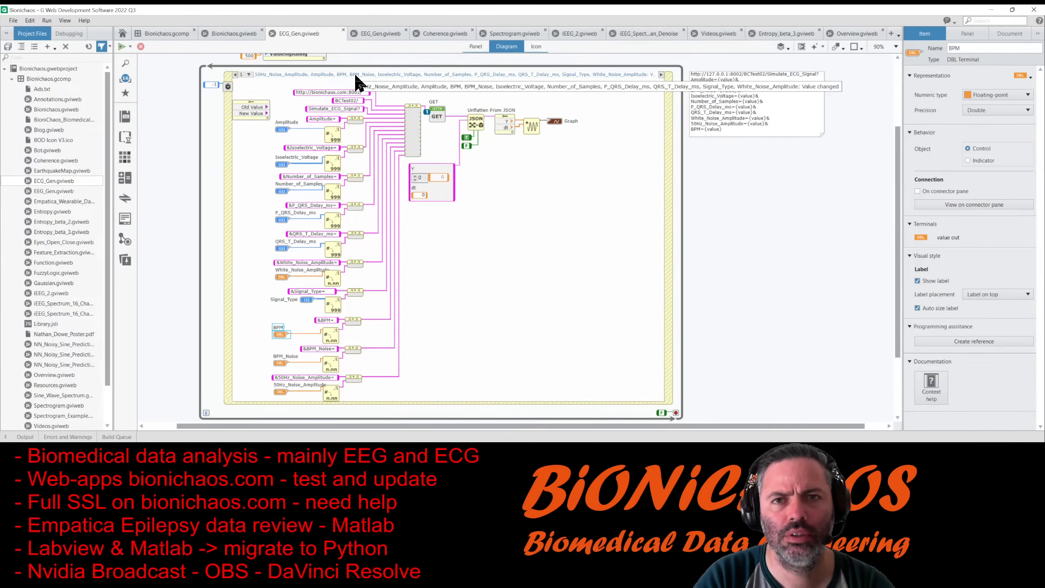
click(543, 227)
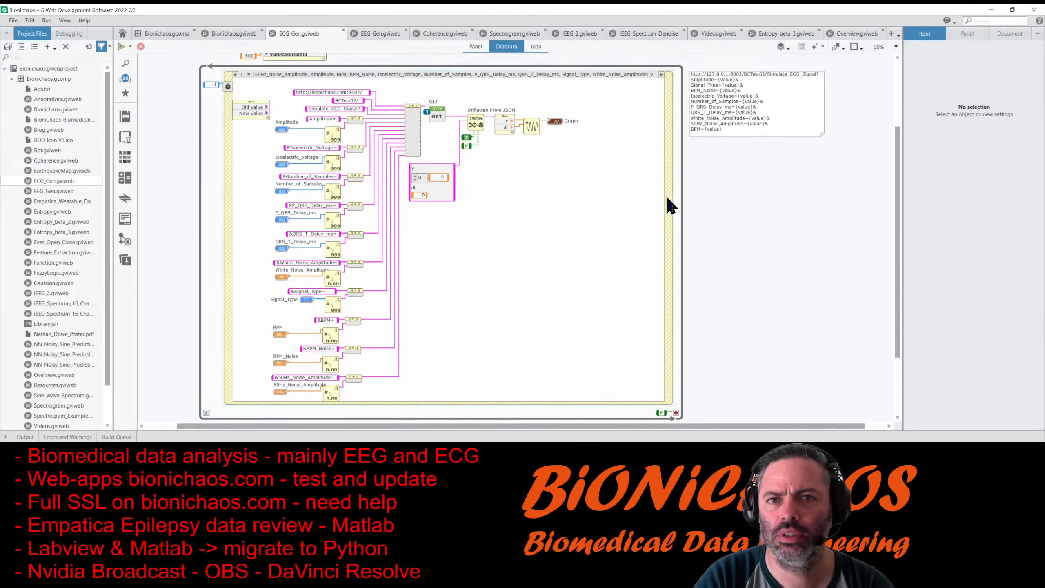
Inspect the Event Structure's case commands and properties, switching its label on and off again.
click(667, 199)
right_click(669, 205)
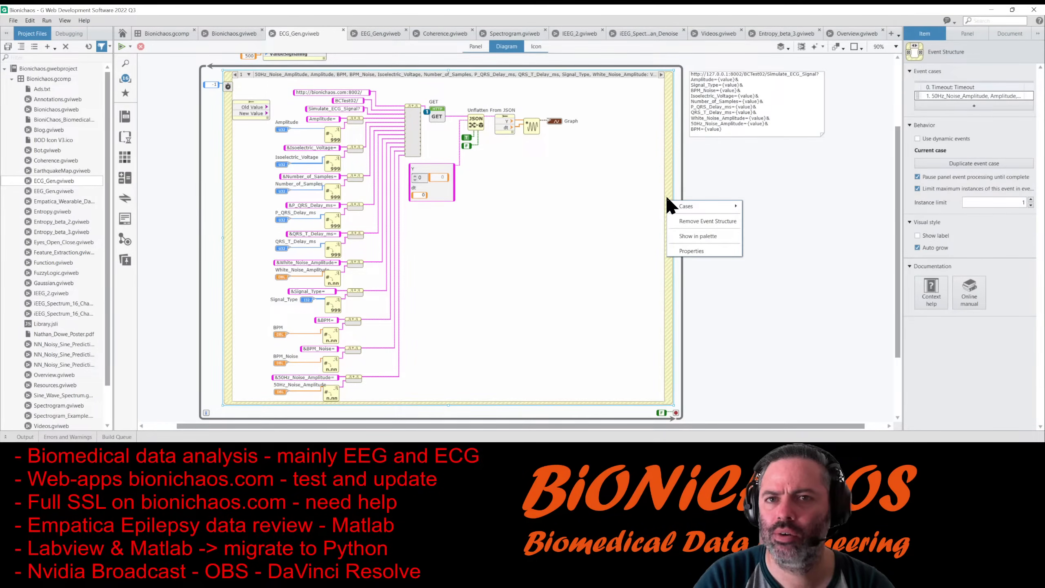
mouse_move(701, 204)
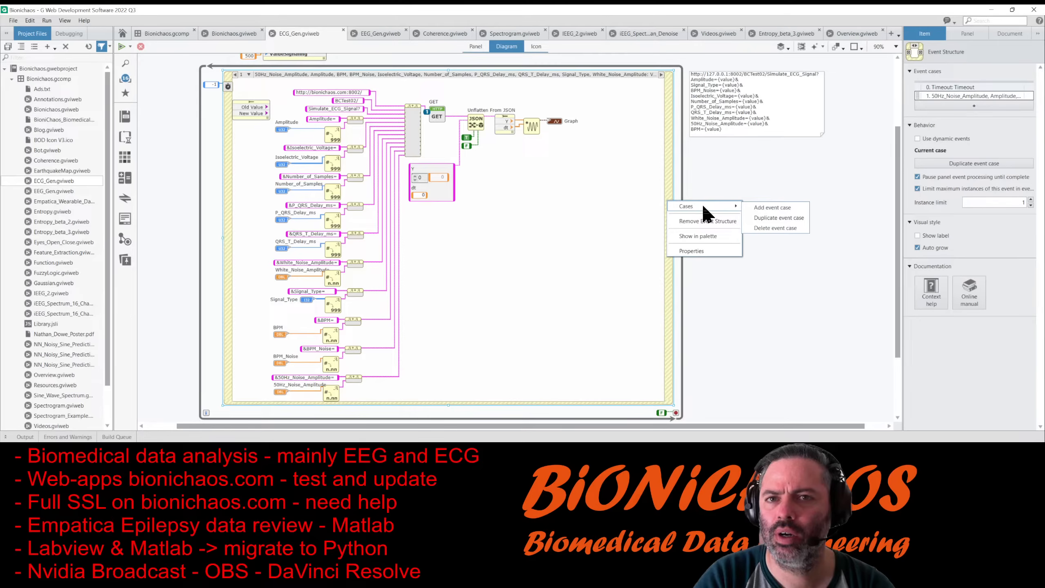
click(691, 251)
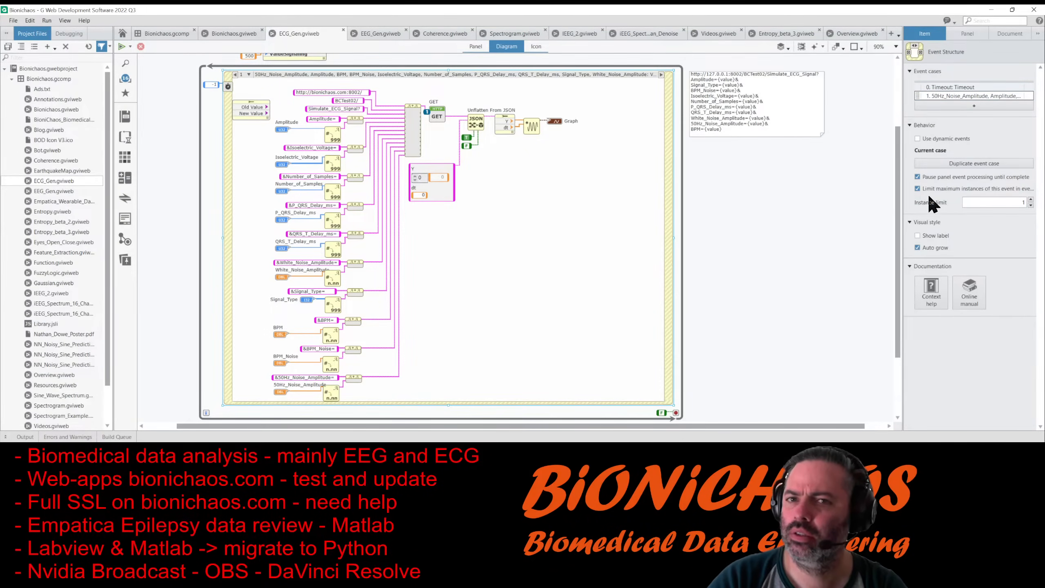
click(917, 236)
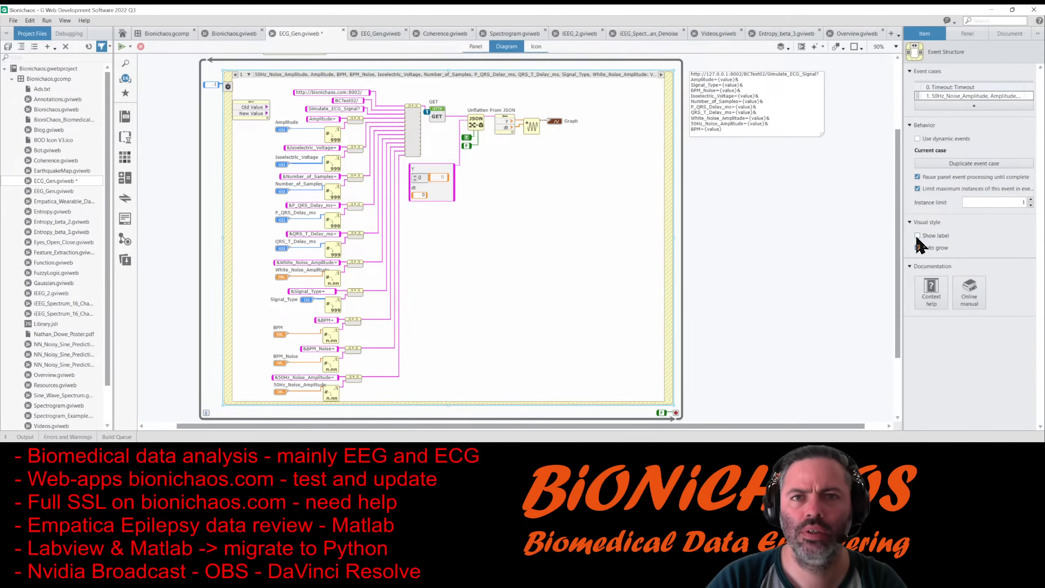
click(918, 236)
Look over the block diagram and view the Event Structure's Timeout case before returning to the value-changed case.
scroll(483, 240, up, 3)
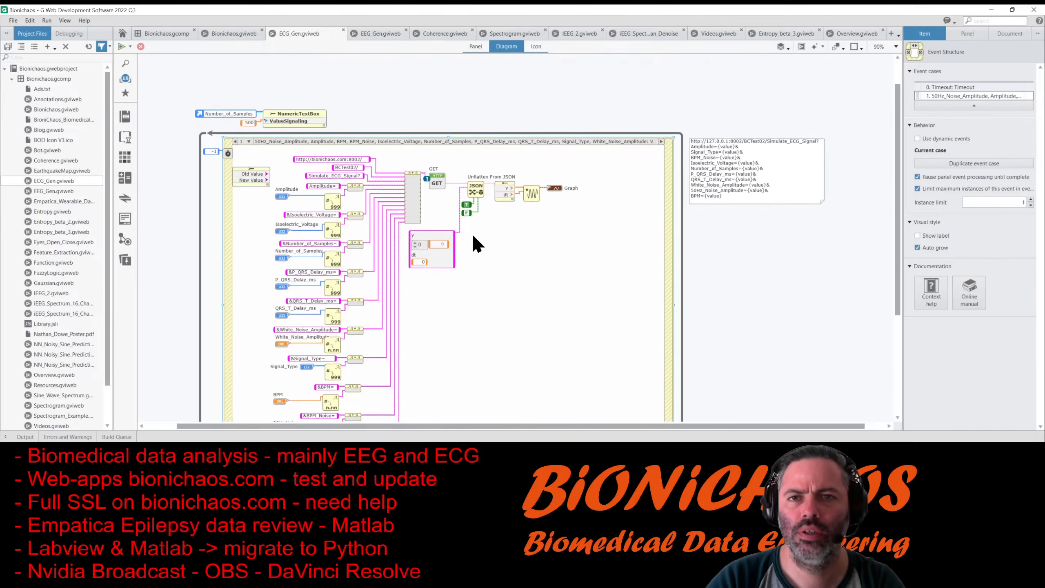
scroll(474, 240, down, 3)
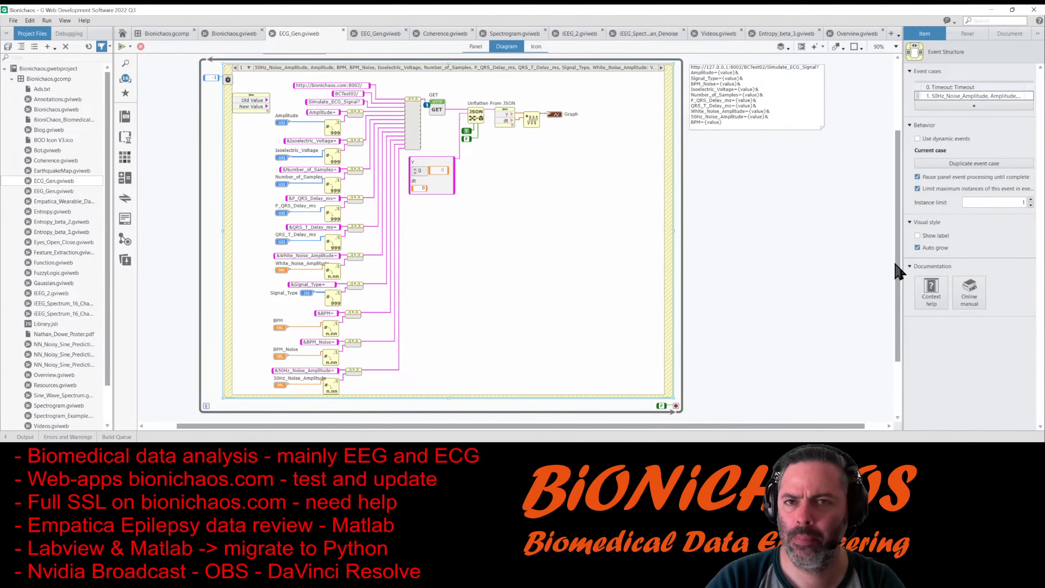
drag(896, 264, 905, 247)
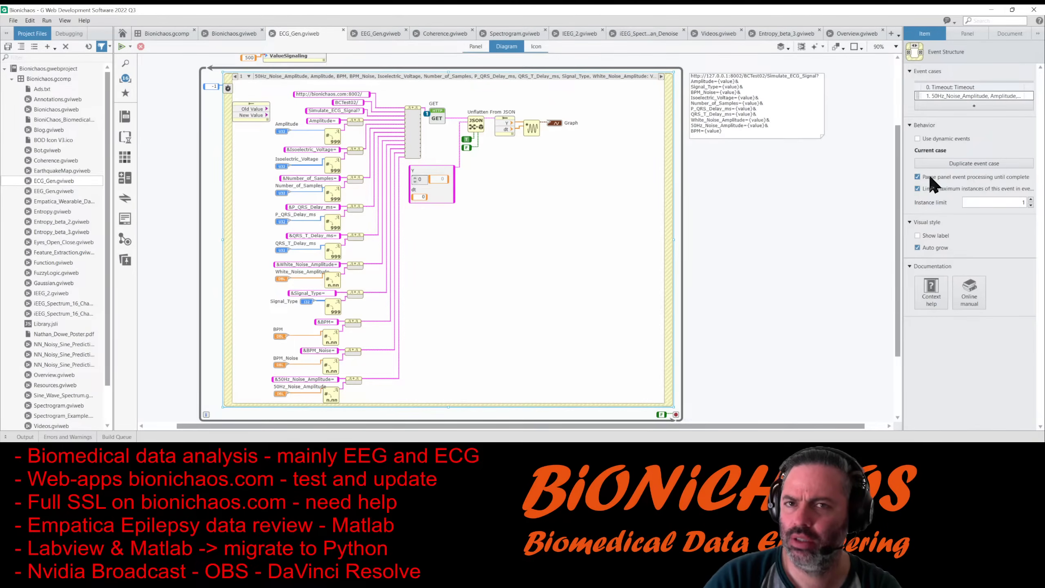
click(235, 76)
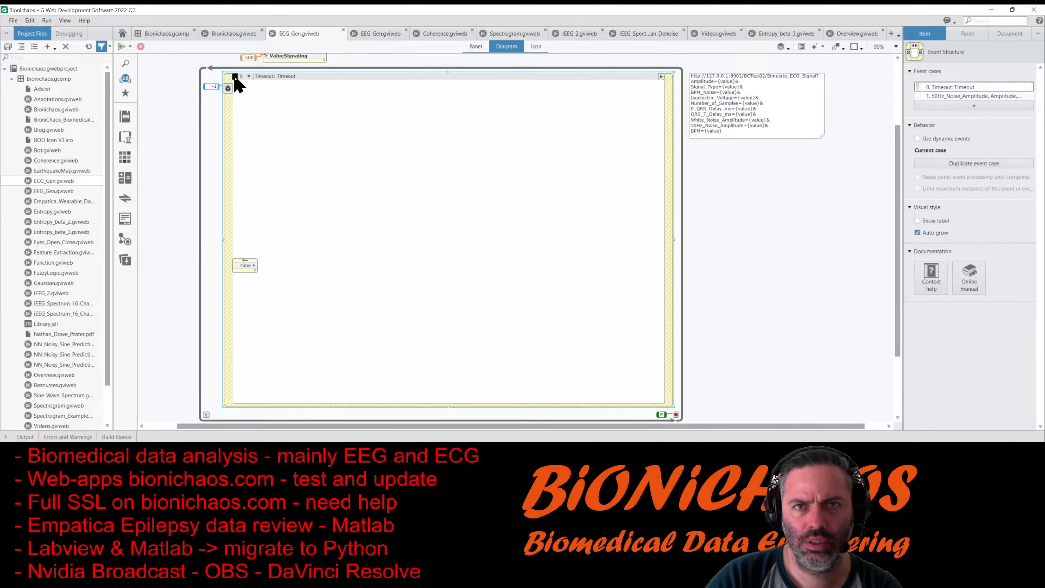
click(235, 77)
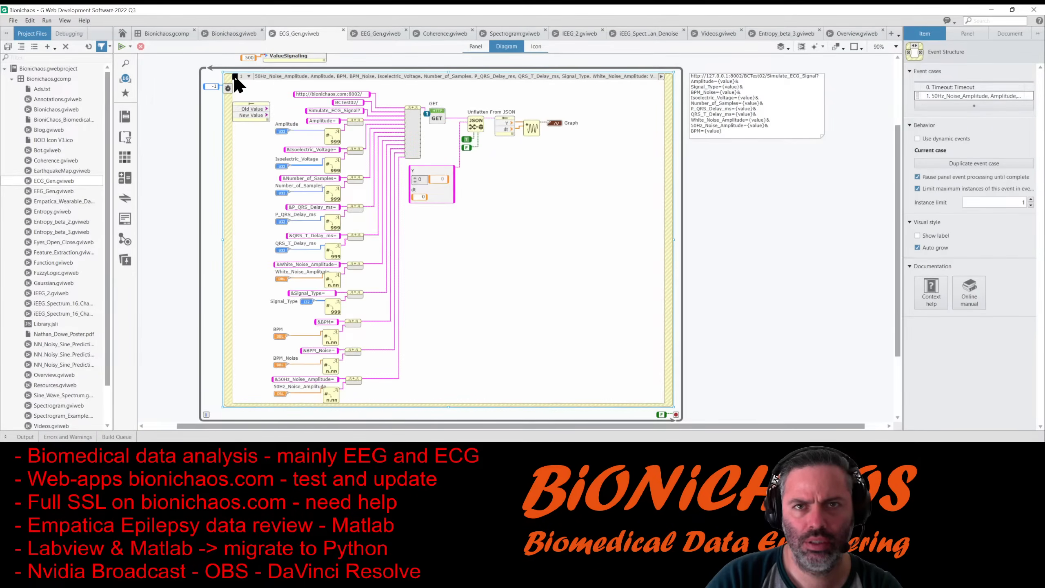
Set the Event Structure's timeout constant to 500 and run ECG_Gen.
click(211, 87)
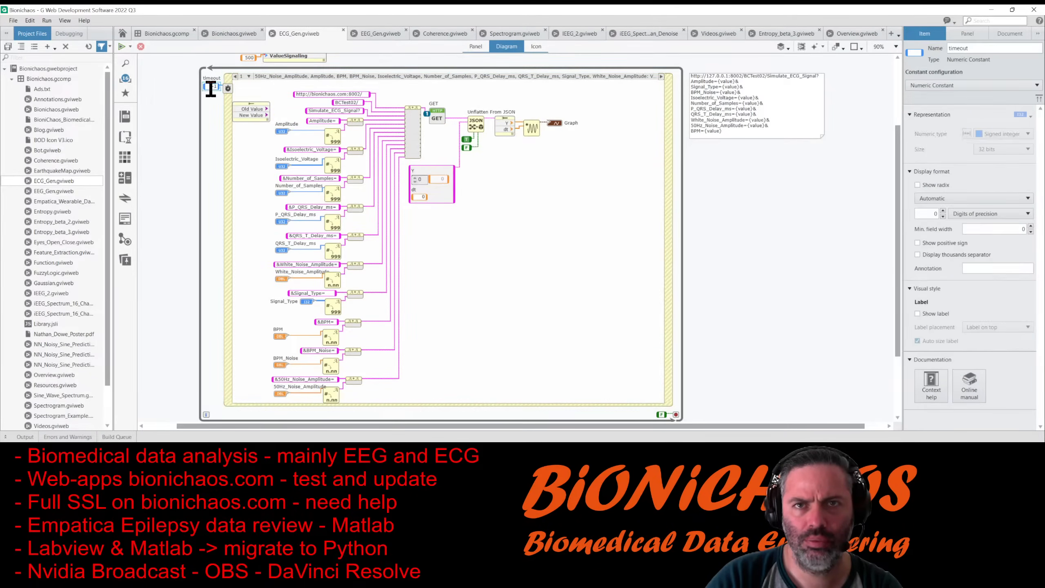
text(500)
click(211, 130)
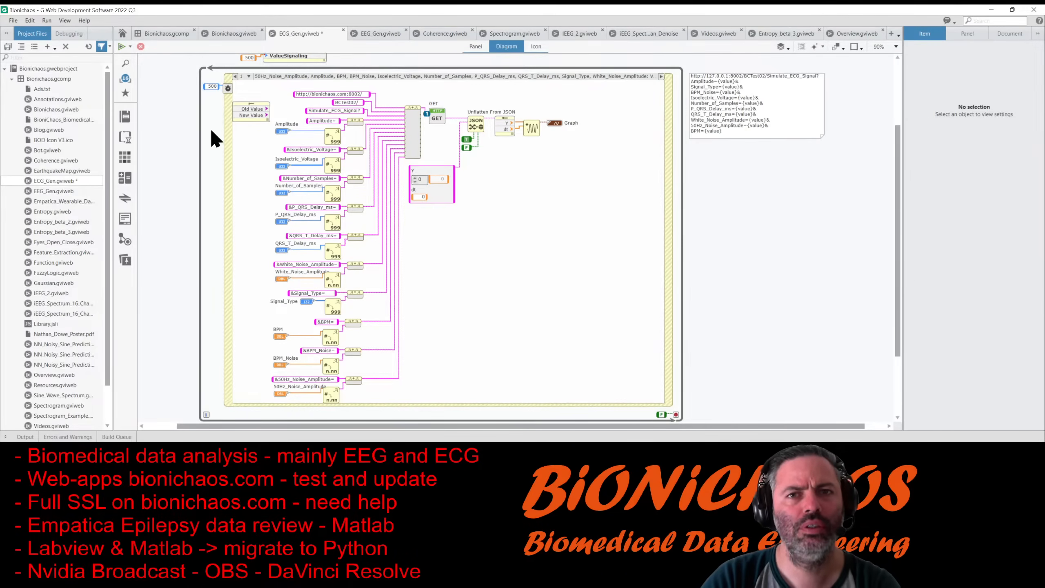
click(121, 46)
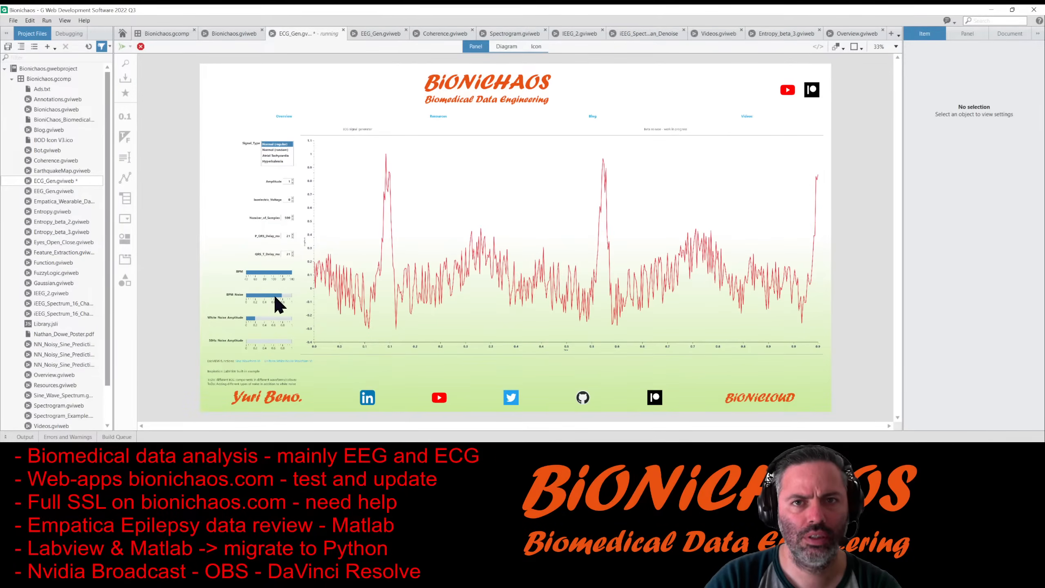
Set White Noise Amplitude to 0, BPM Noise to about 0.6 and BPM to its maximum in the running ECG_Gen.
drag(274, 296, 265, 293)
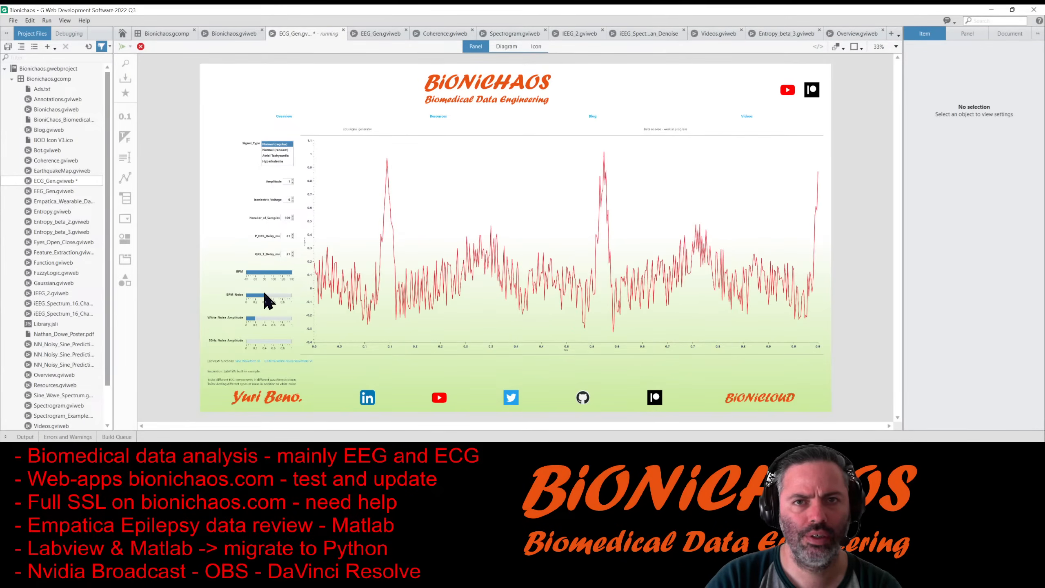
drag(254, 320, 233, 312)
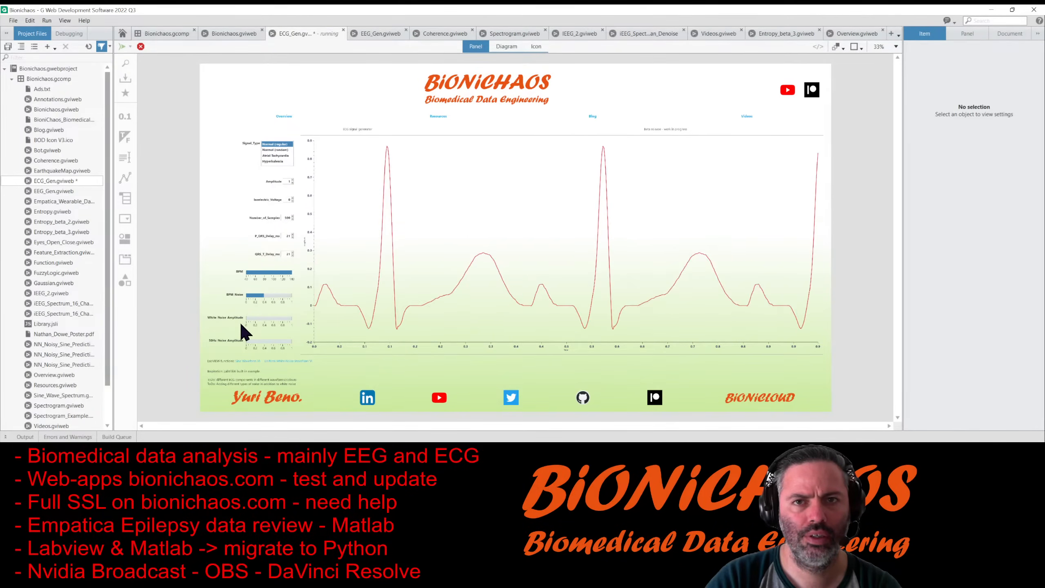
drag(263, 297, 276, 298)
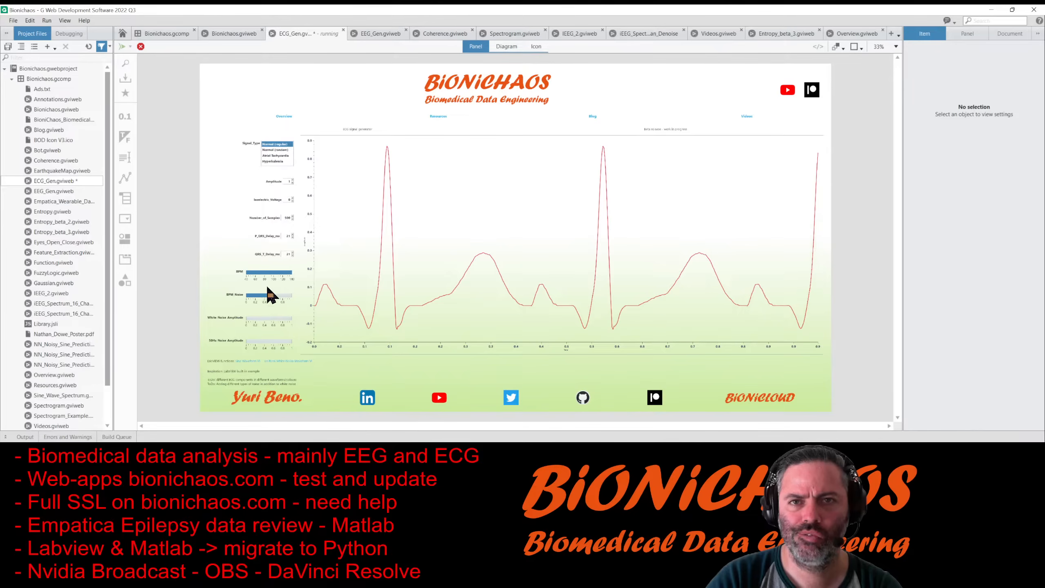
drag(286, 273, 299, 273)
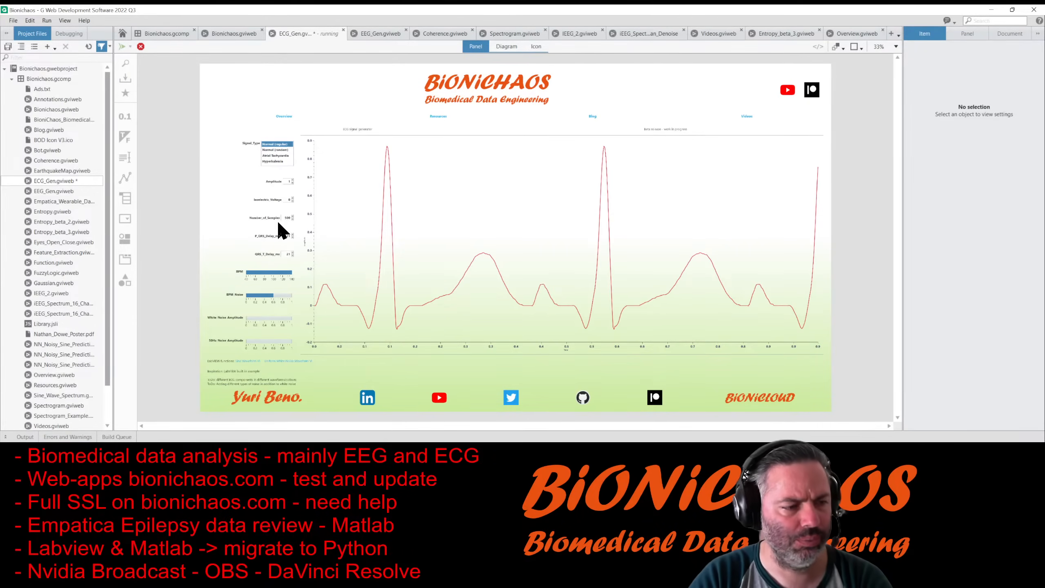
Compare the running ECG_Gen with the online ECG signal generator in the browser, and return to G Web Development Software.
key(alt+Tab)
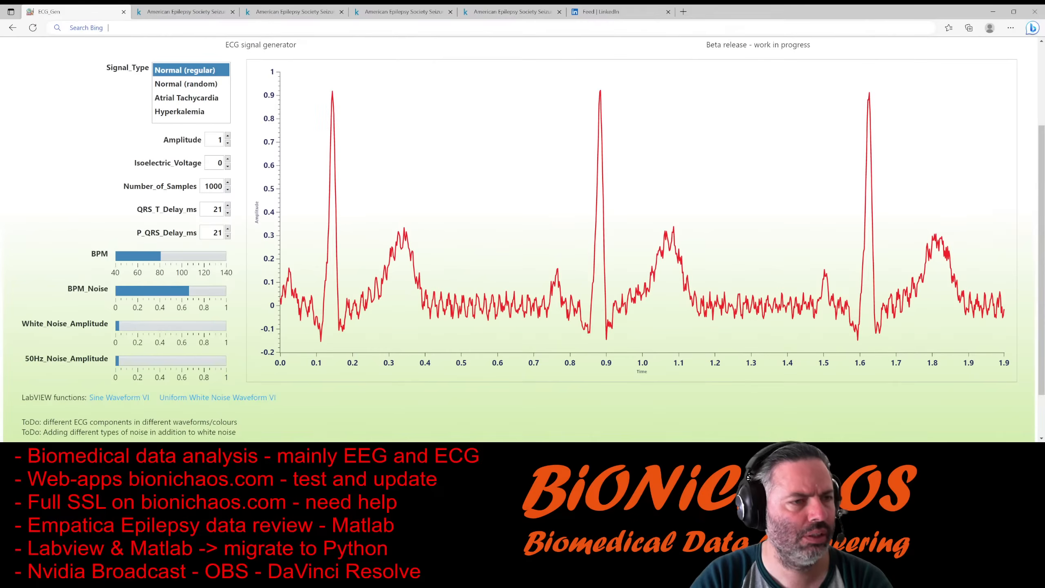
key(alt+Tab)
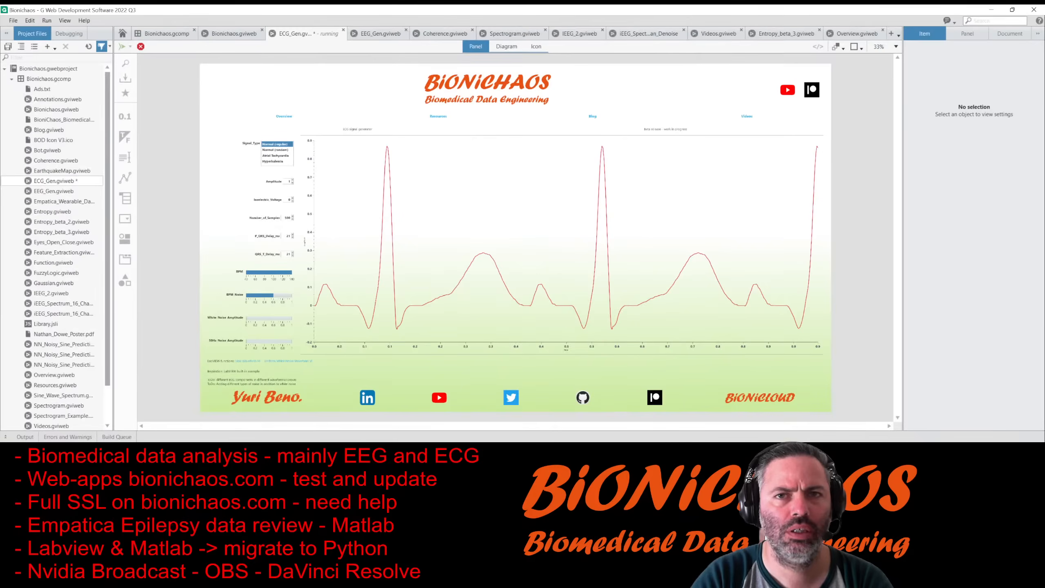
key(alt+Tab)
key(alt+Tab)
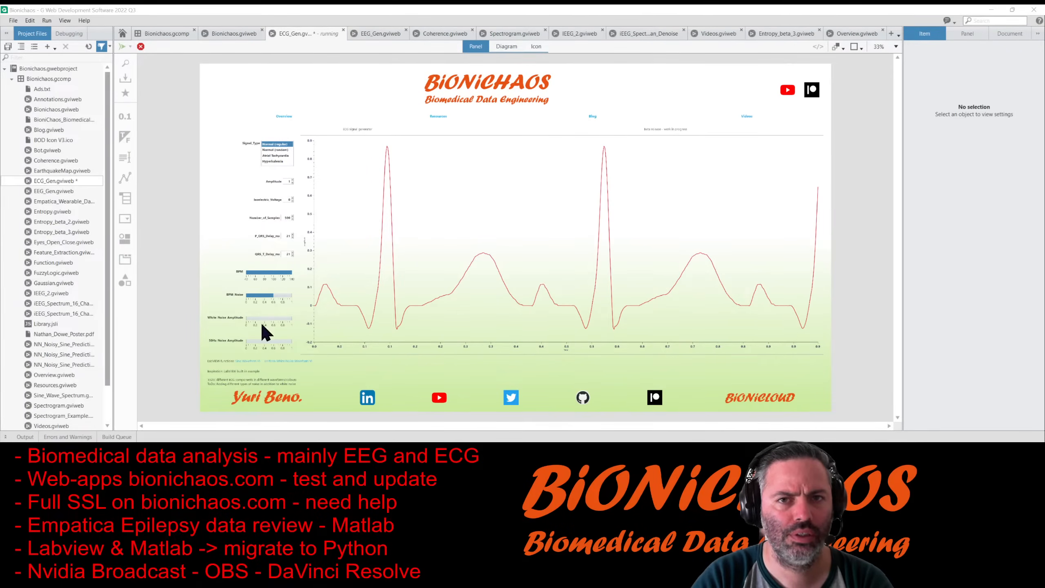
Raise White Noise Amplitude to about 0.05 and stop the running ECG_Gen.
click(249, 319)
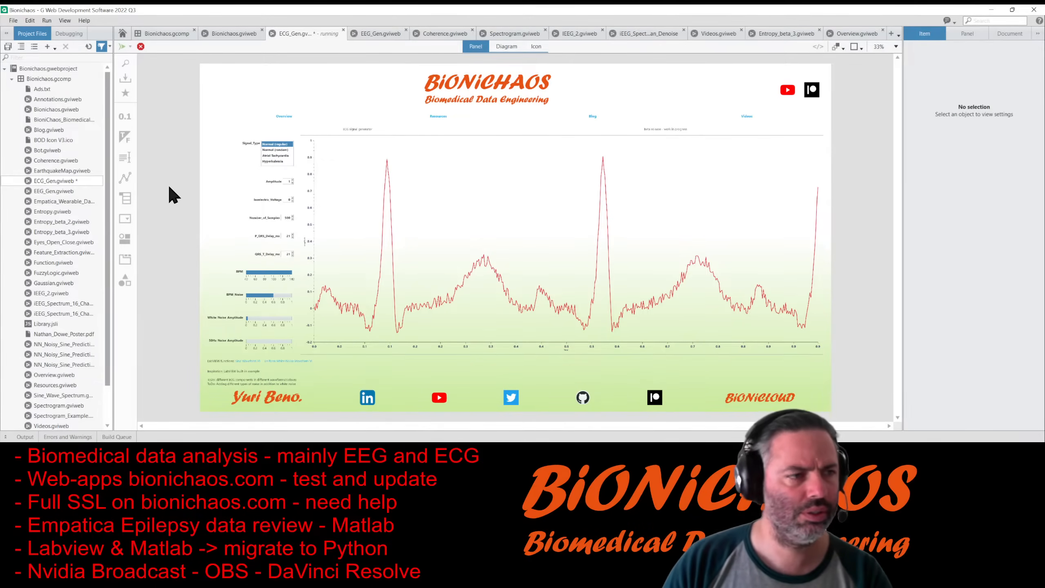
key(ctrl+e)
key(ctrl+e)
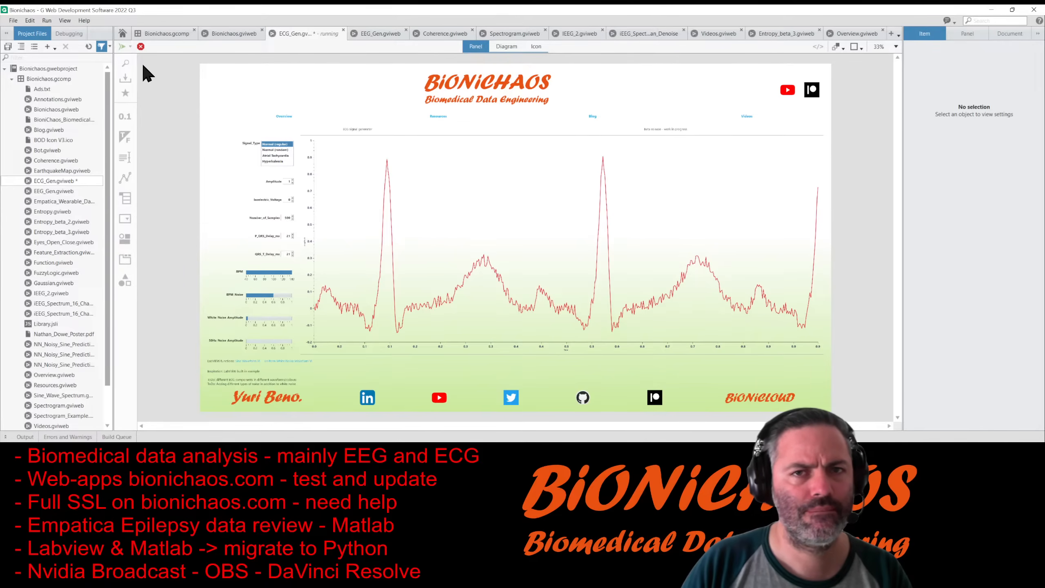
click(141, 46)
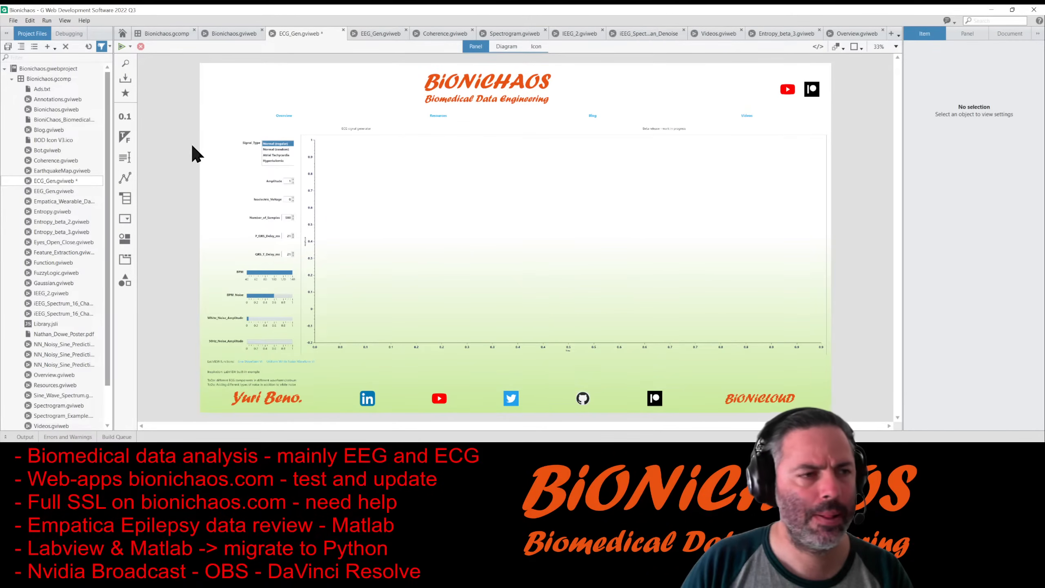